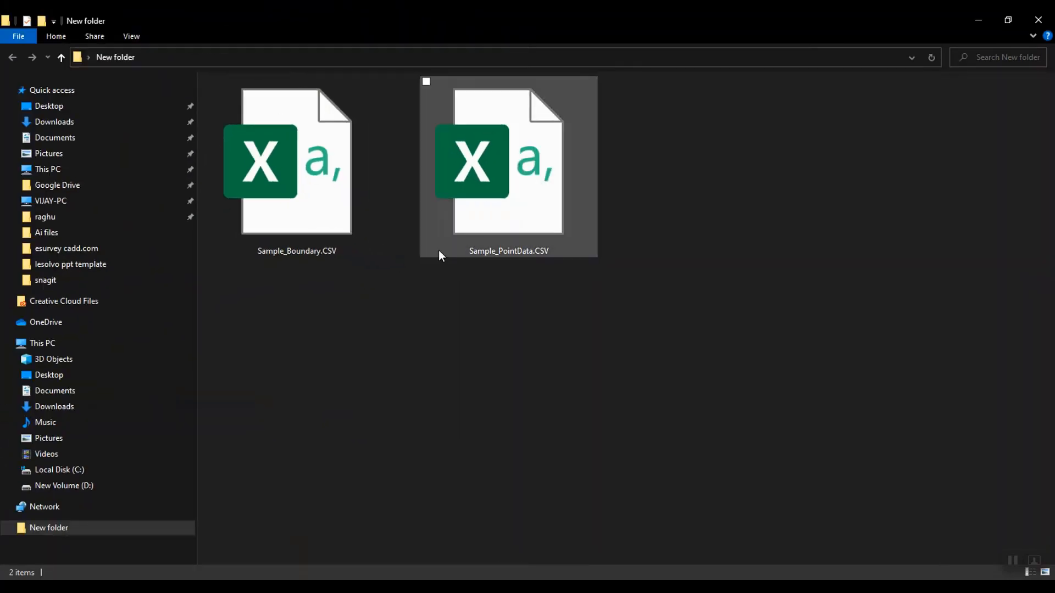
# - Open Sample_PointData.CSV and Sample_Boundary.CSV from the New folder directory to examine their coordinate data
pyautogui.click(513, 206)
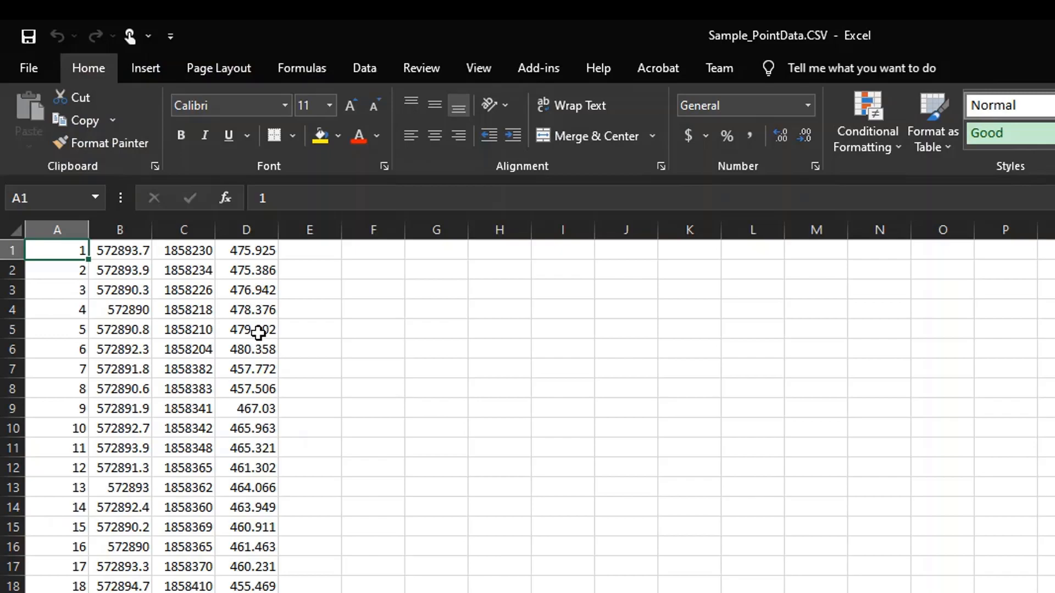
pyautogui.hotkey('alt', 'Tab')
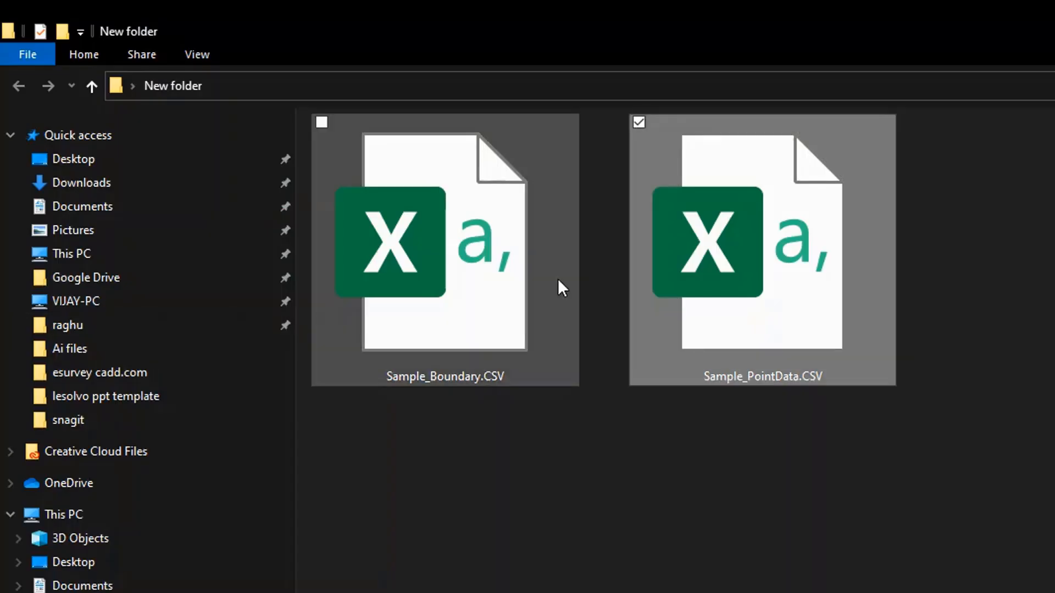
pyautogui.doubleClick(464, 290)
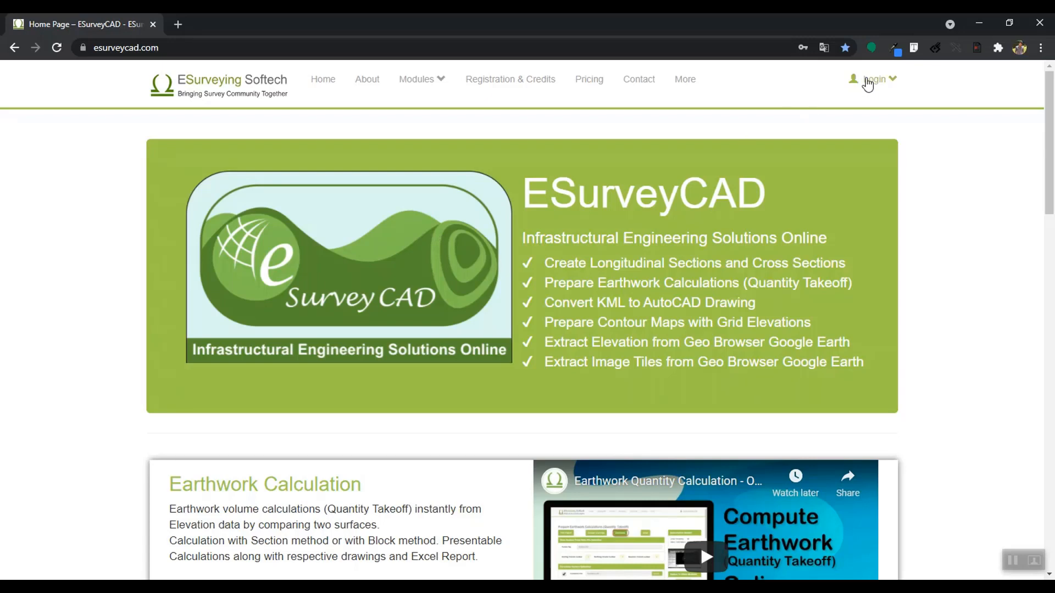
# - Sign in to the ESurveyCAD website with the saved account credentials and open the Contour module
pyautogui.click(868, 81)
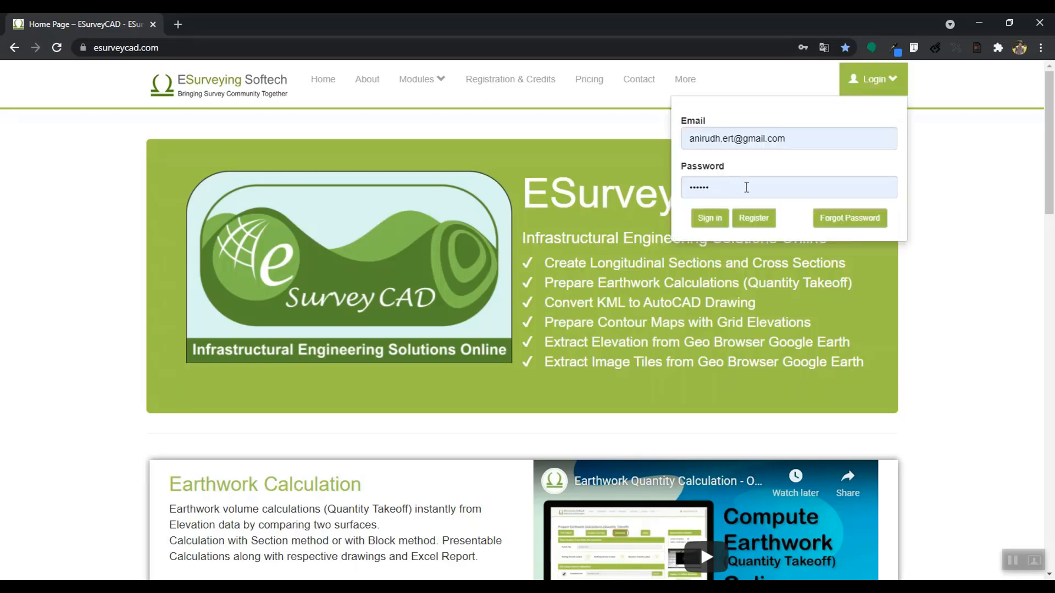
pyautogui.click(712, 220)
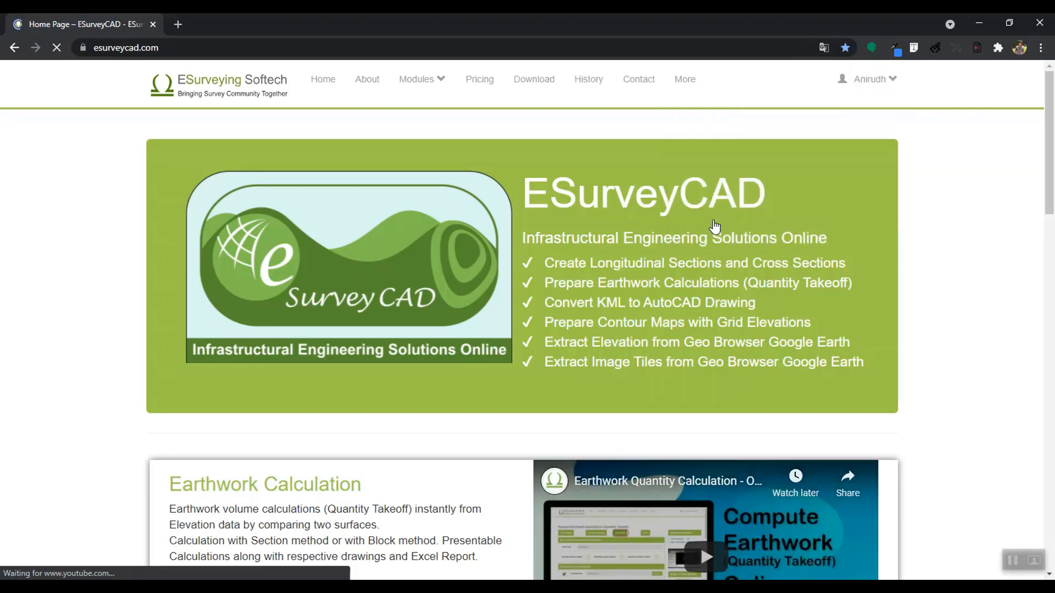
pyautogui.click(432, 82)
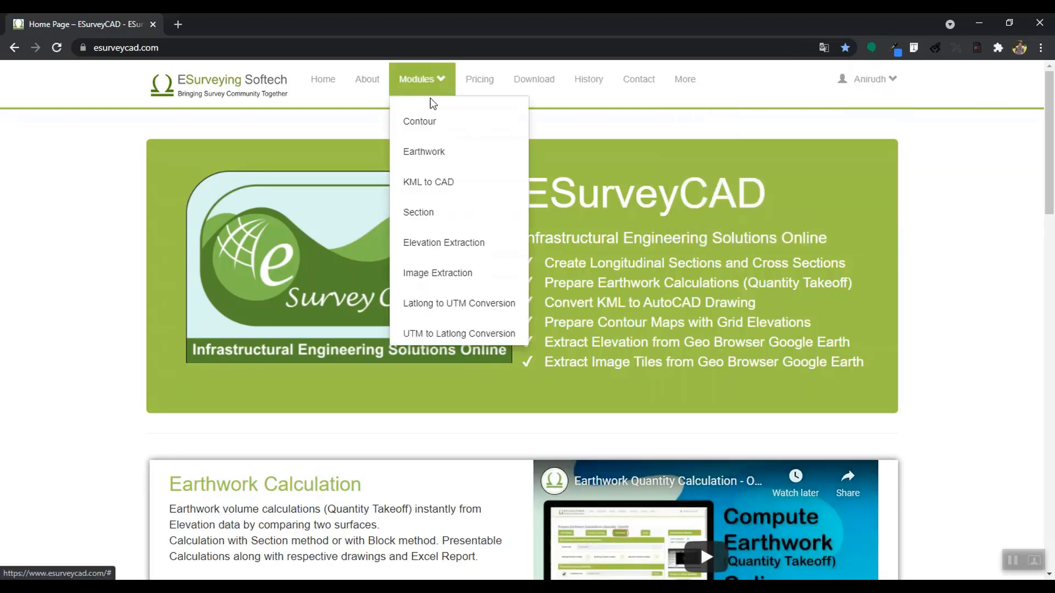
pyautogui.click(426, 121)
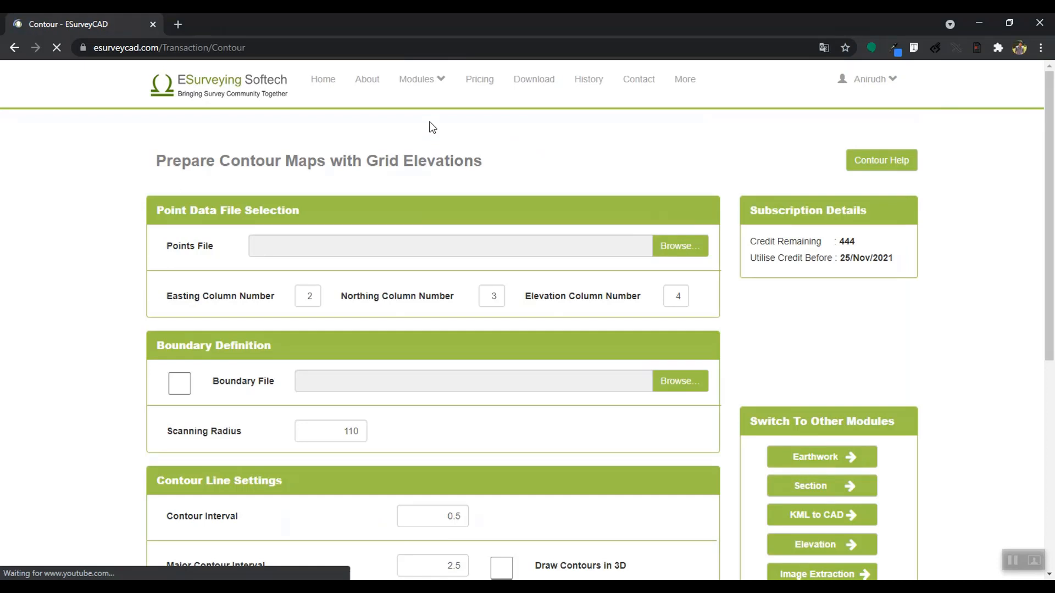
# - Select Sample_PointData.CSV from the Downloads folder as the contour map's points file
pyautogui.click(683, 252)
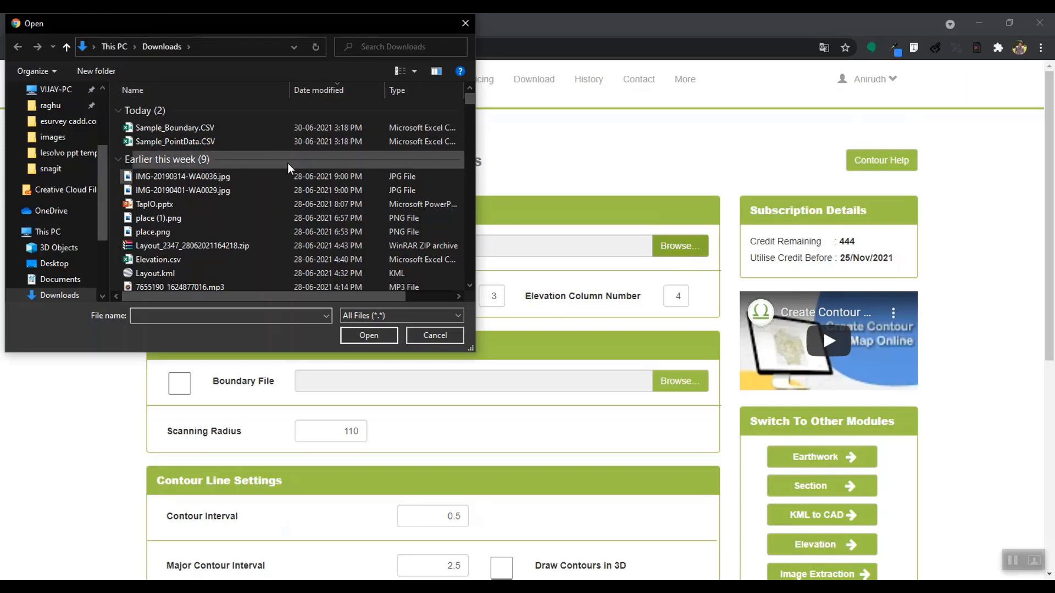
pyautogui.click(196, 141)
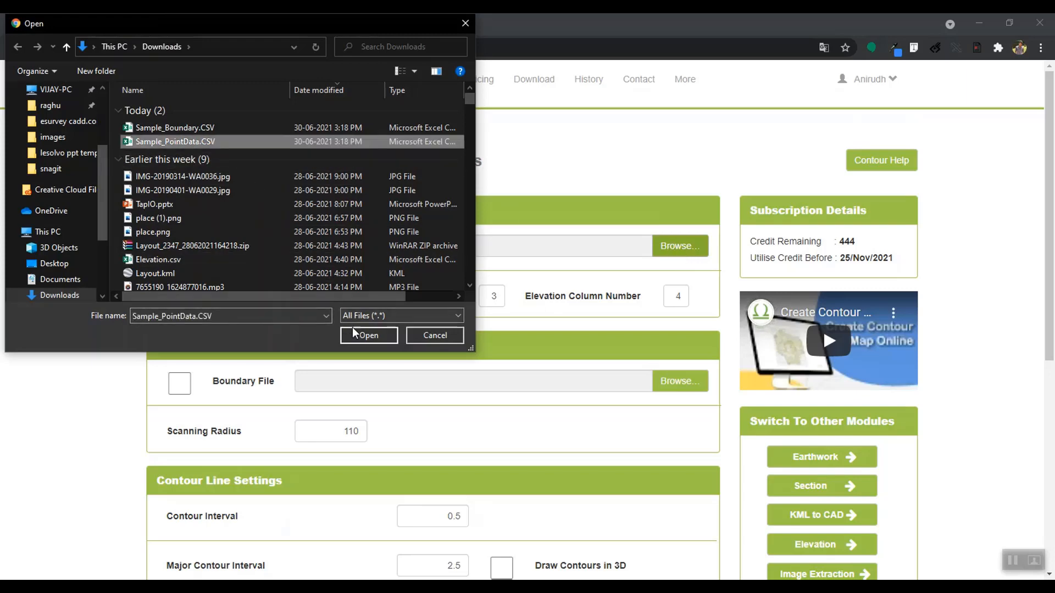
pyautogui.click(367, 335)
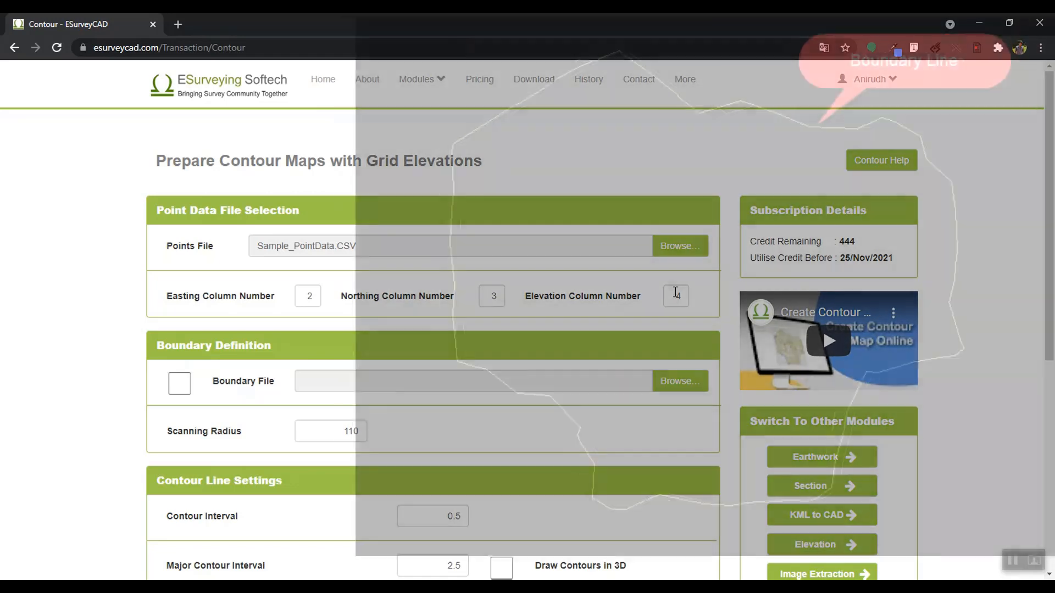
# - Enable the boundary file option and select Sample_Boundary.CSV from the Downloads folder as the boundary
pyautogui.scroll(-1, 676, 293)
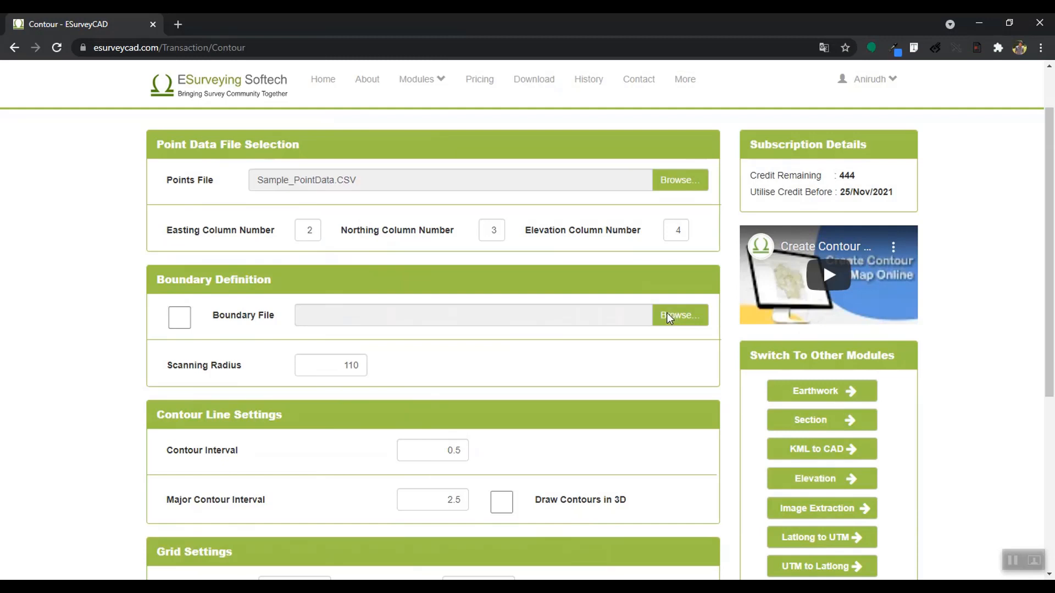
pyautogui.click(180, 318)
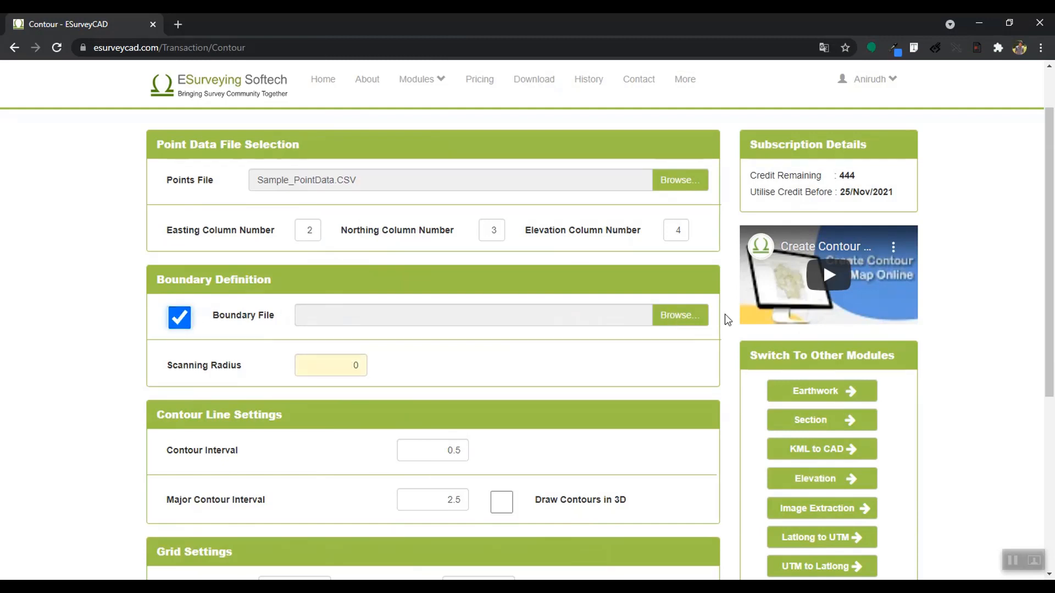
pyautogui.click(683, 316)
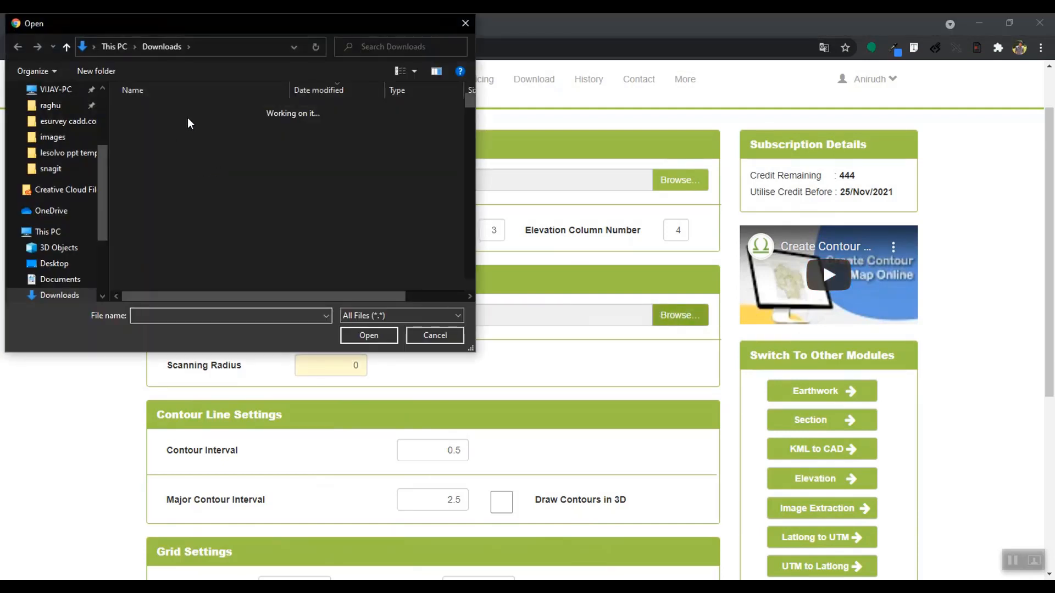
pyautogui.click(187, 127)
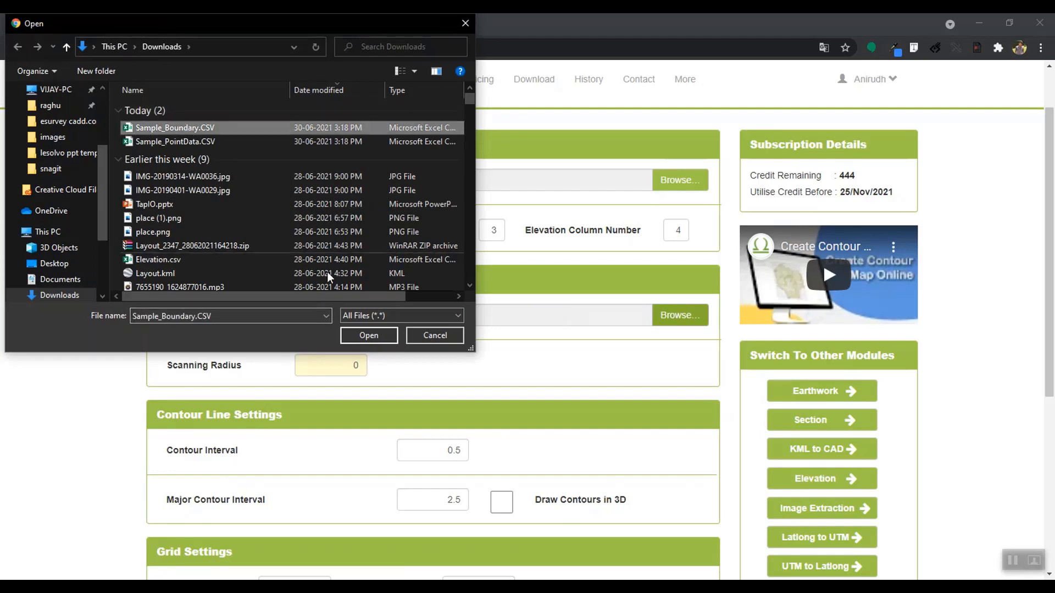
pyautogui.click(368, 336)
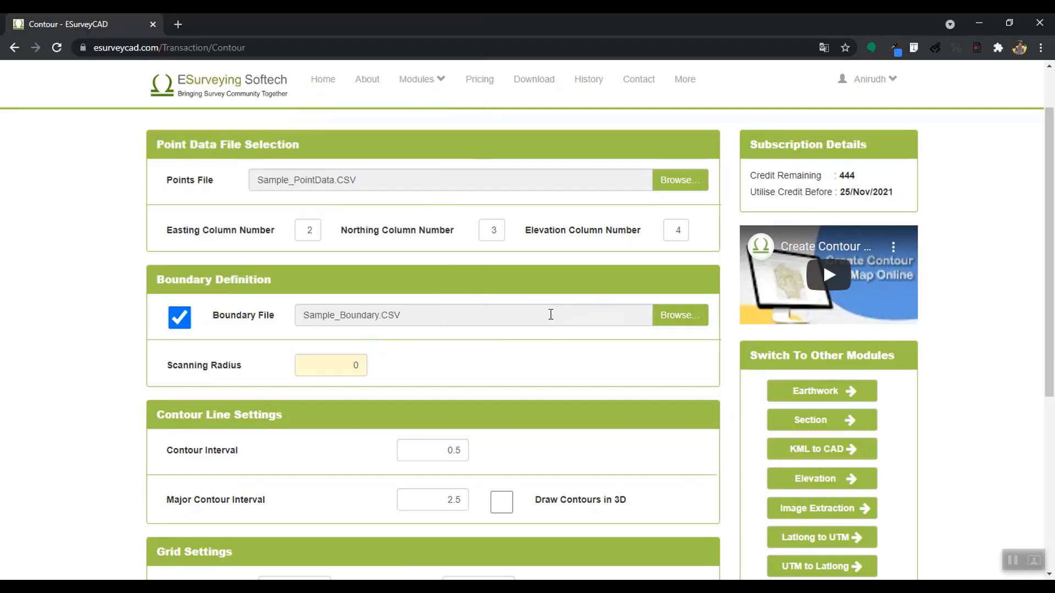
# - Set the contour interval to 1 and the major contour interval to 5
pyautogui.scroll(-1, 550, 316)
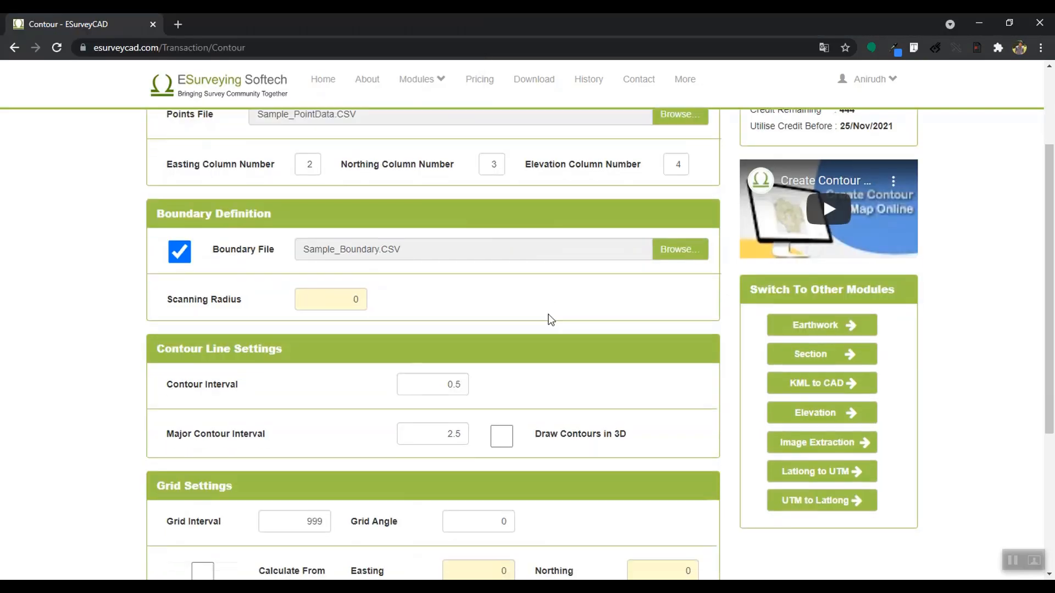
pyautogui.click(346, 300)
pyautogui.click(388, 301)
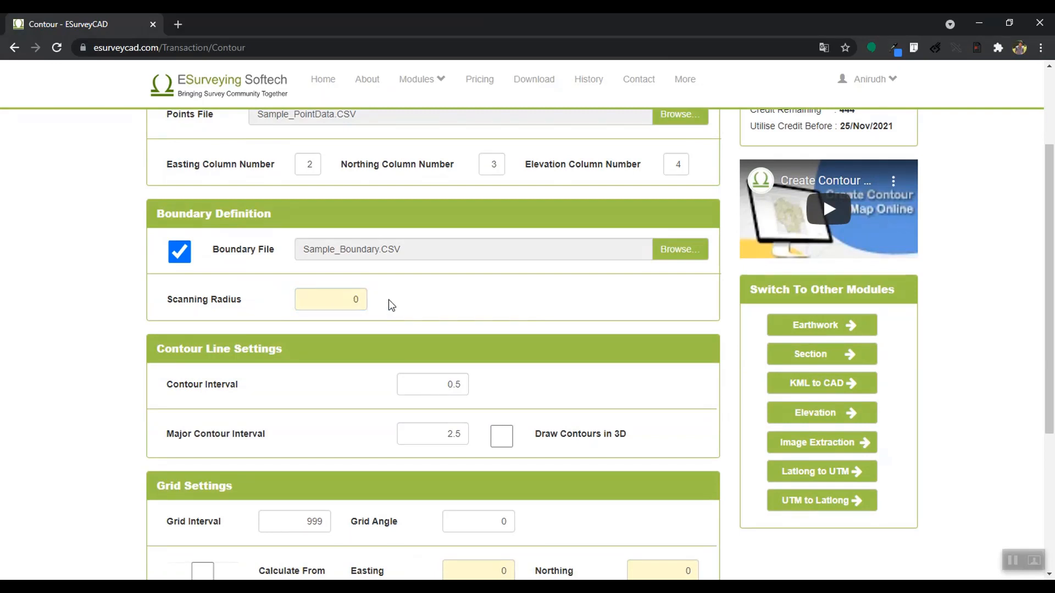
pyautogui.scroll(-3, 388, 298)
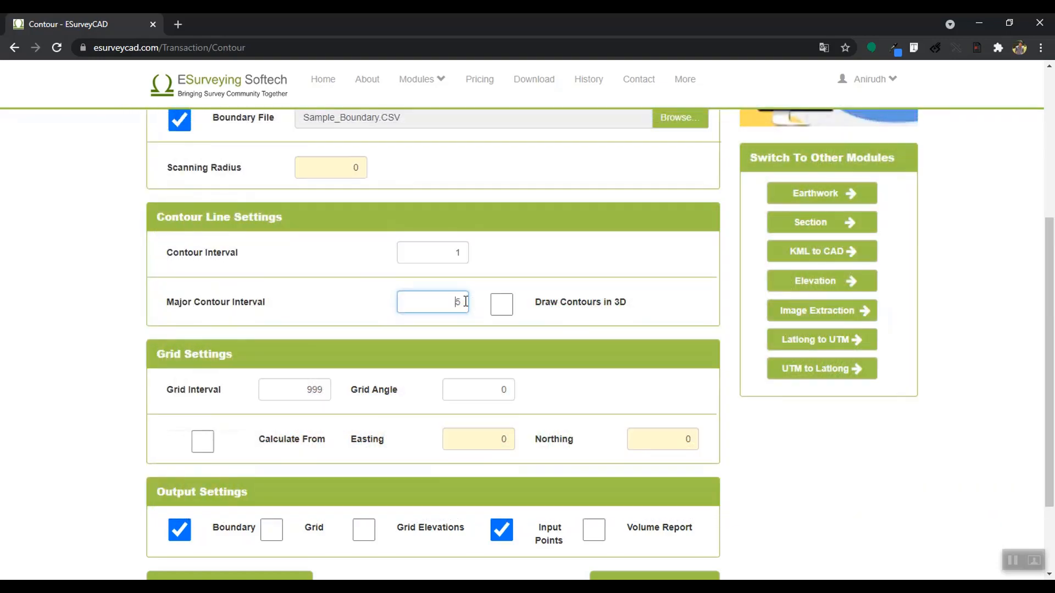
pyautogui.scroll(-1, 230, 372)
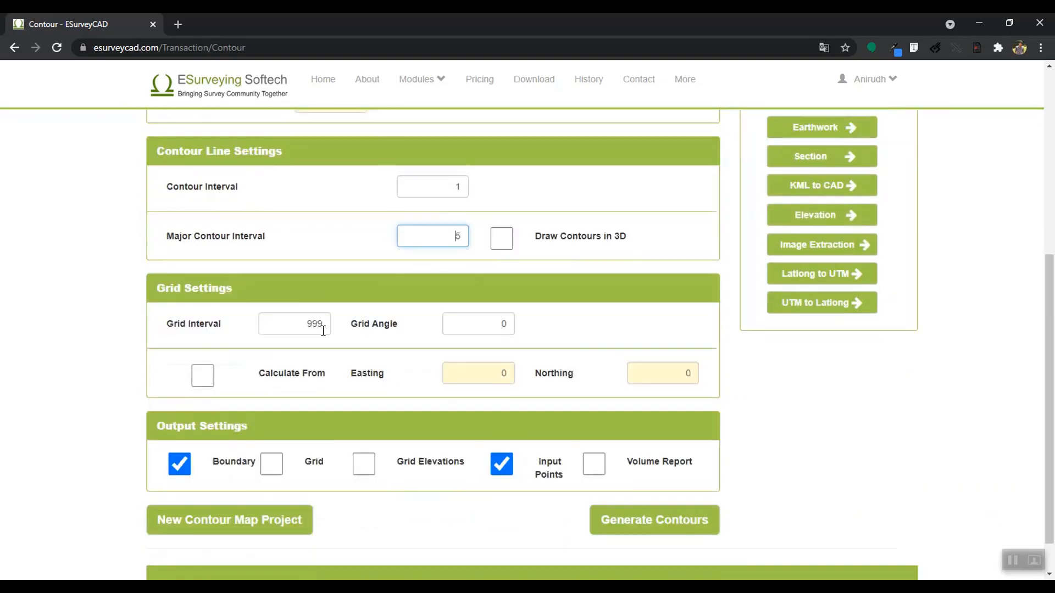
# - Set the grid interval to 10 and the grid angle to 45
pyautogui.moveTo(301, 325); pyautogui.dragTo(353, 329)
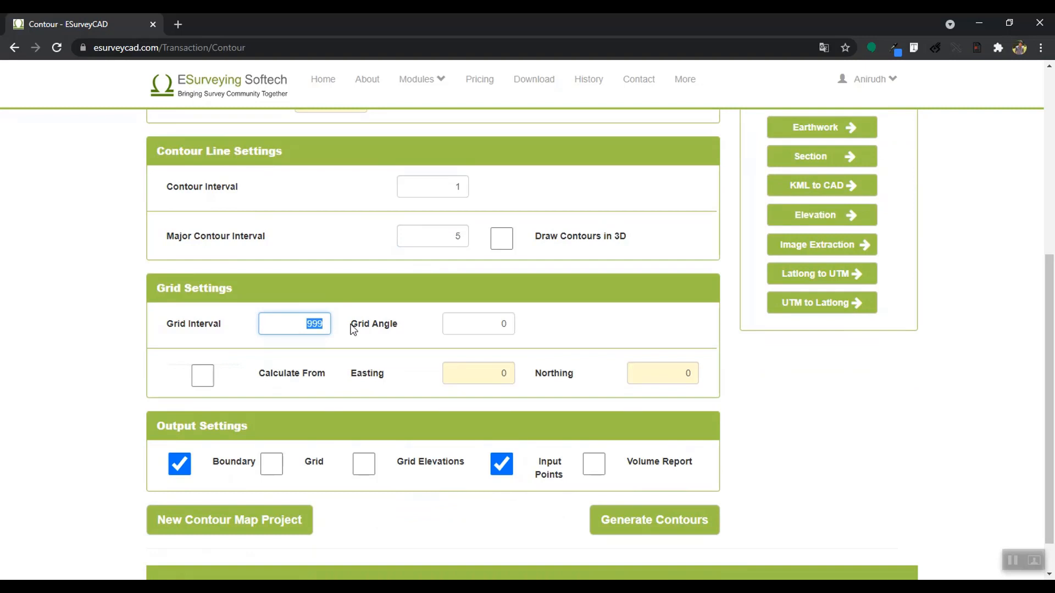
pyautogui.write('10')
pyautogui.scroll(-1, 418, 323)
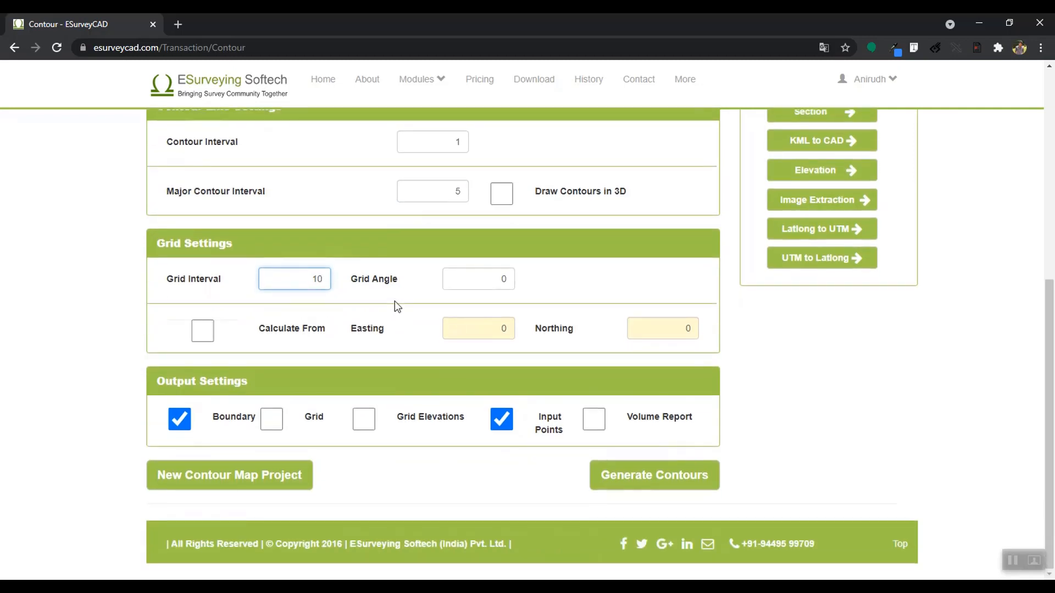
pyautogui.click(396, 304)
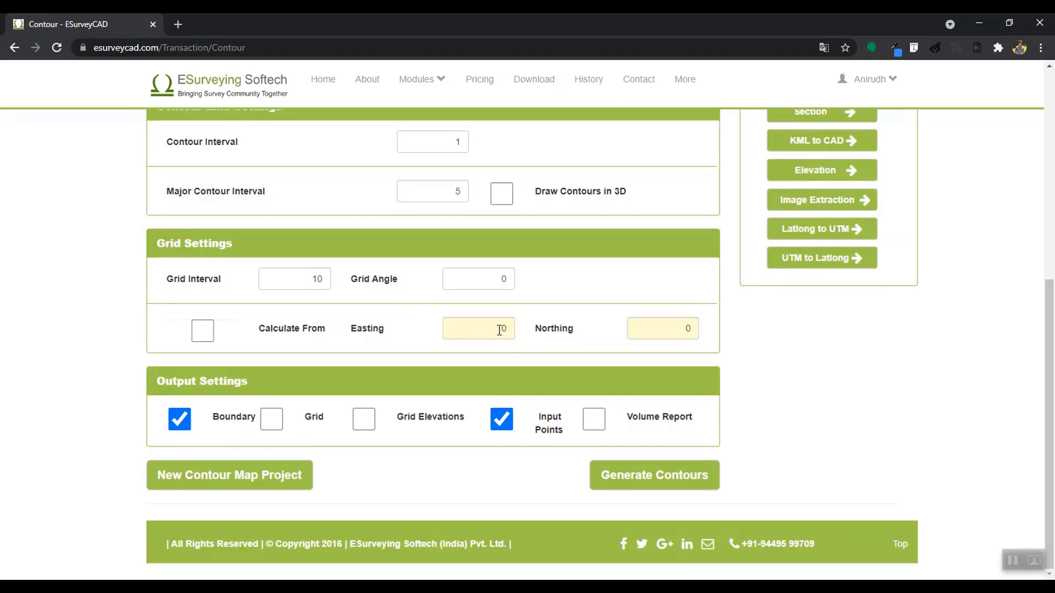
pyautogui.doubleClick(510, 329)
pyautogui.doubleClick(687, 330)
pyautogui.click(709, 332)
pyautogui.moveTo(352, 279); pyautogui.dragTo(436, 287)
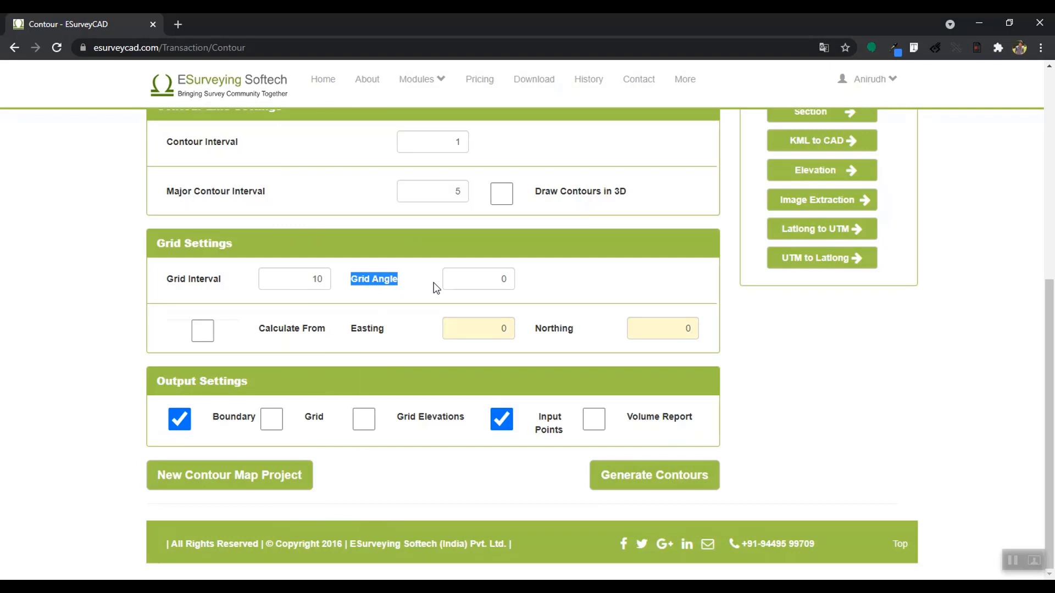
pyautogui.doubleClick(508, 282)
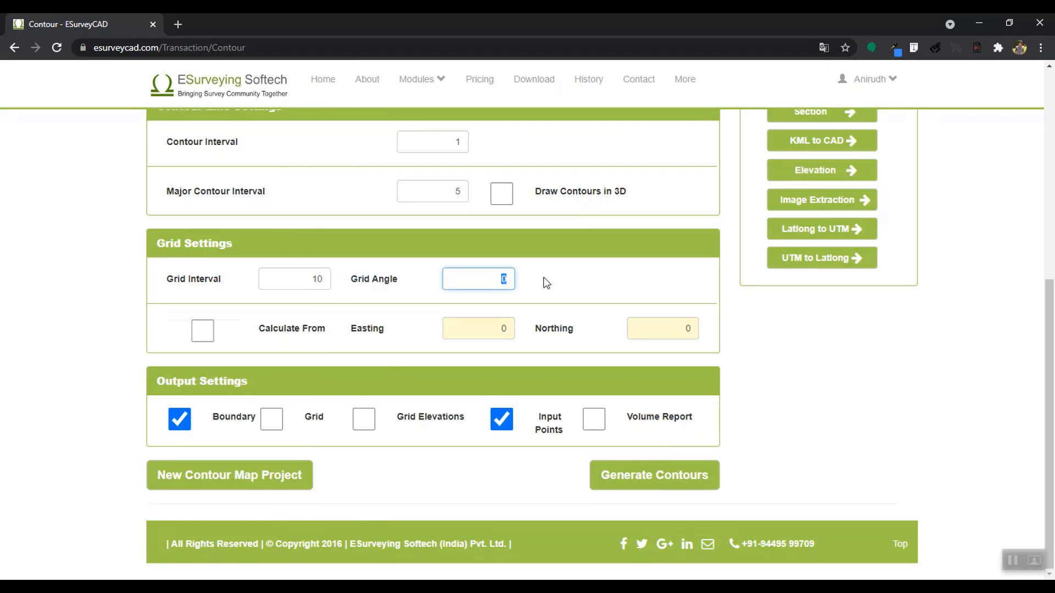
pyautogui.write('45')
# - Include Grid, Grid Elevations and Volume Report in the output and generate the contours, accepting the duplicate boundary values
pyautogui.click(275, 420)
pyautogui.click(362, 420)
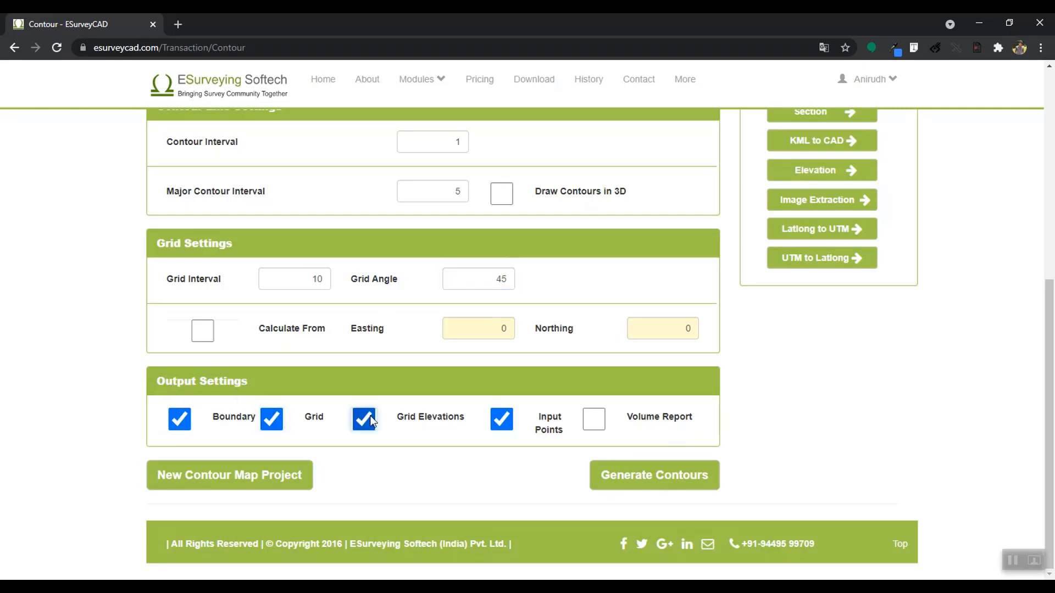
pyautogui.click(594, 419)
pyautogui.click(678, 476)
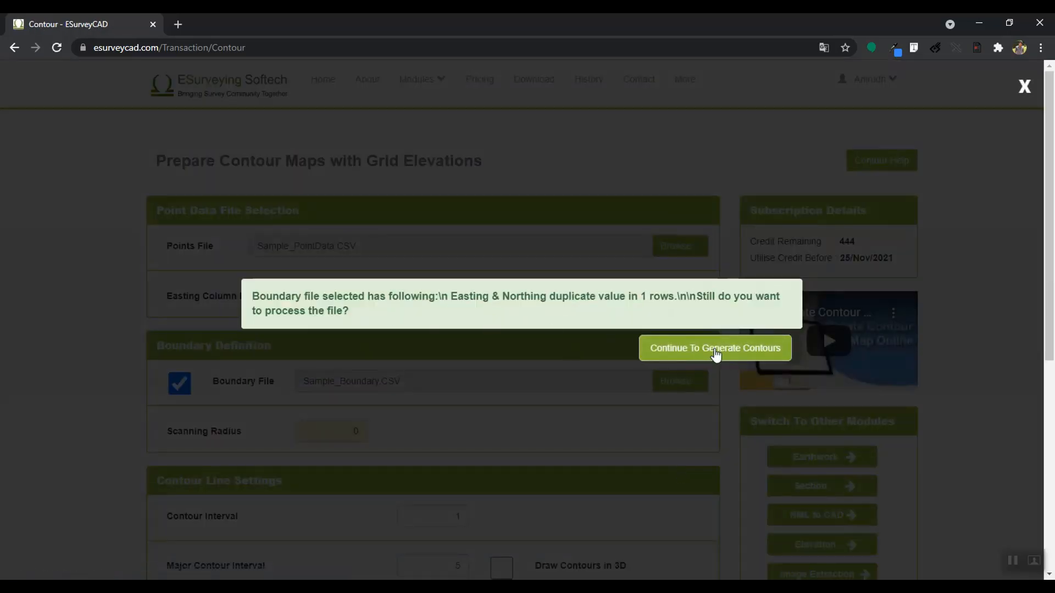
pyautogui.click(716, 352)
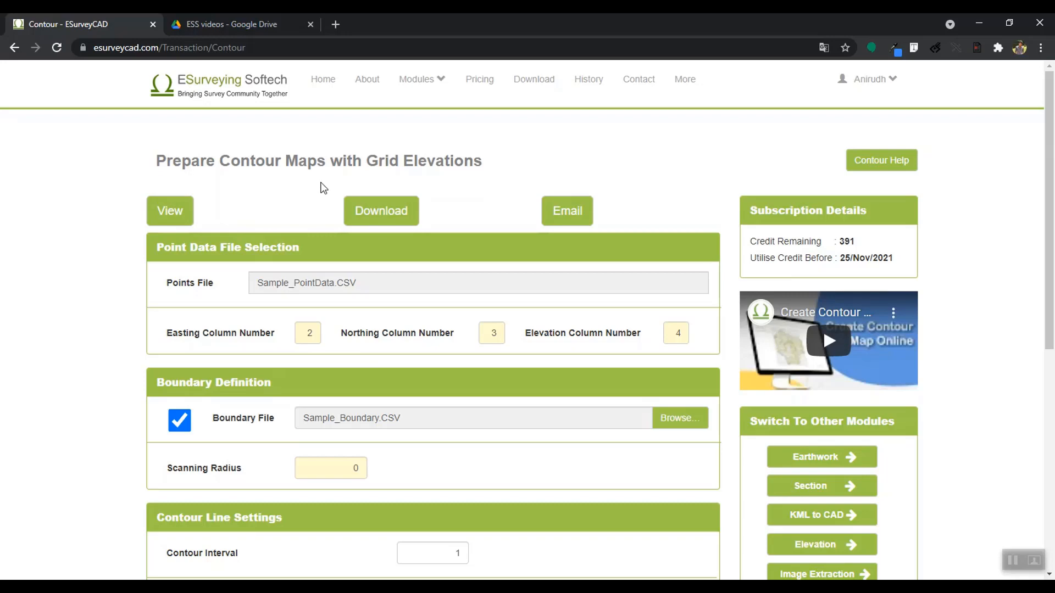
# - View the generated contour drawing in the online file viewer and return to the Contour page
pyautogui.click(169, 215)
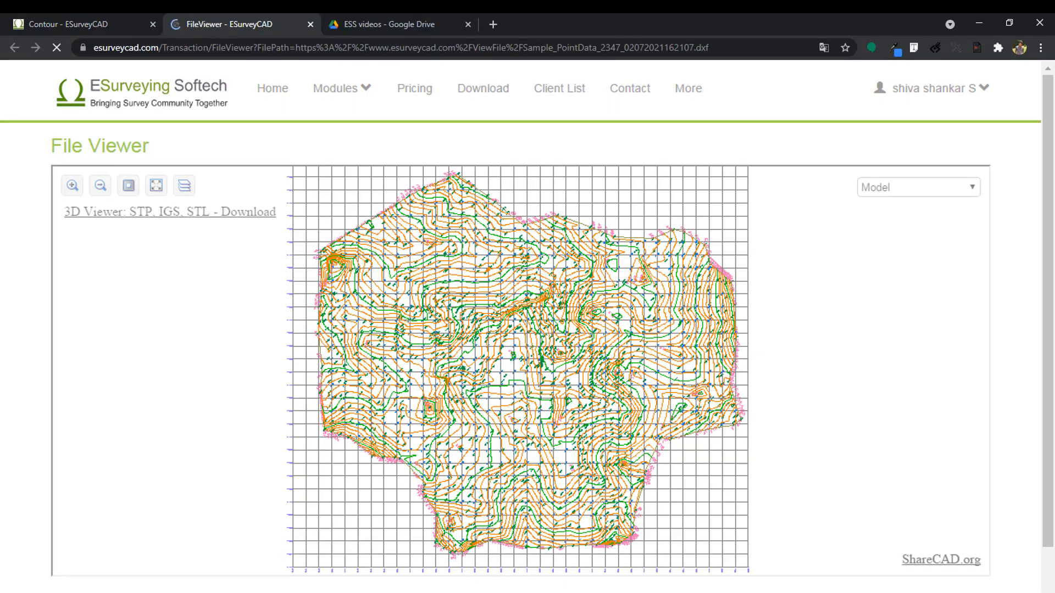
pyautogui.click(112, 23)
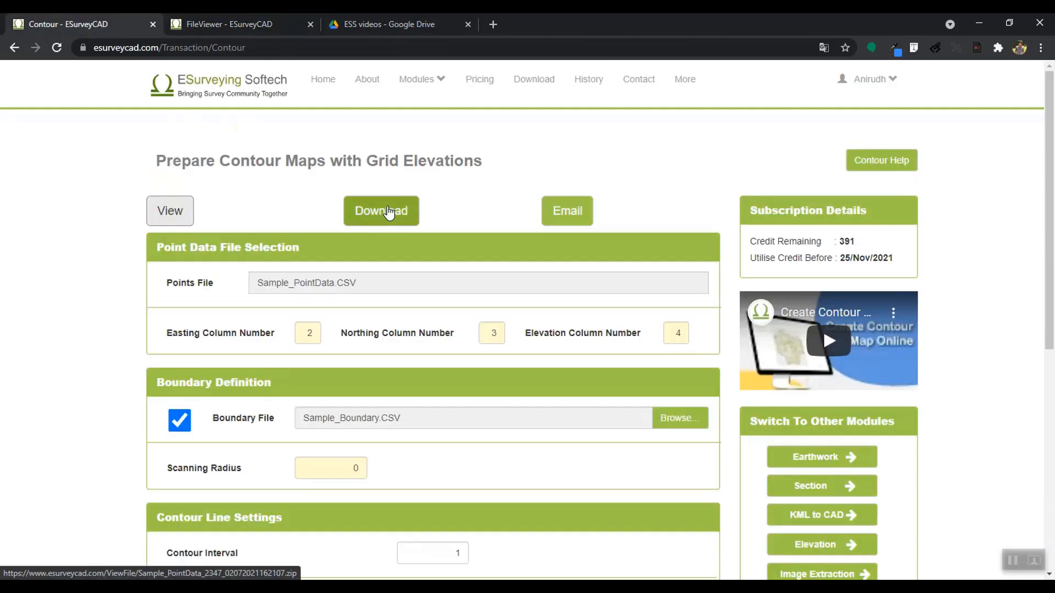
# - Download the contour results as a zip file and send them by email
pyautogui.click(389, 210)
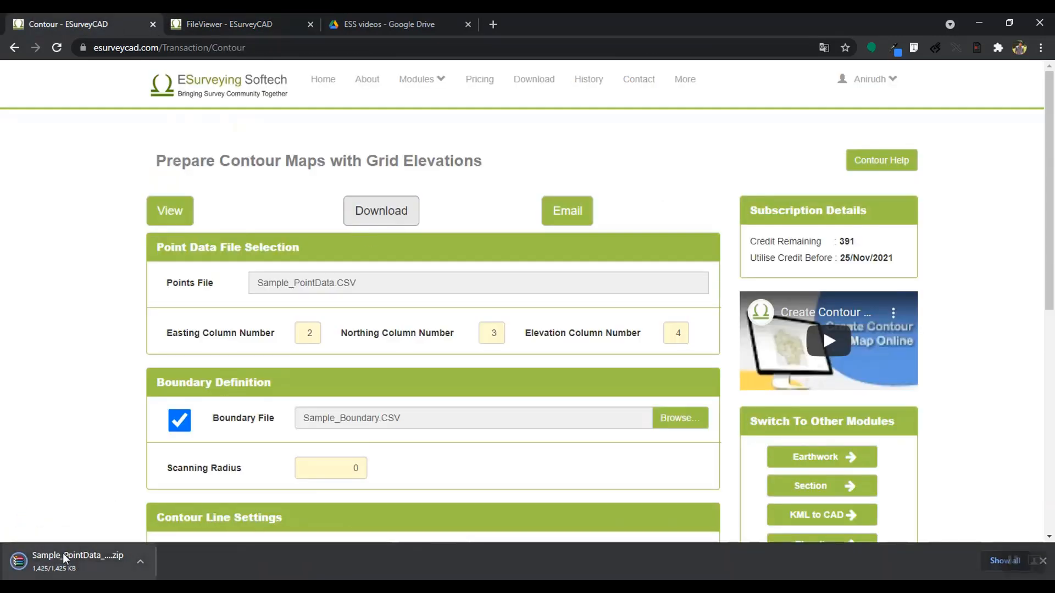
pyautogui.click(568, 211)
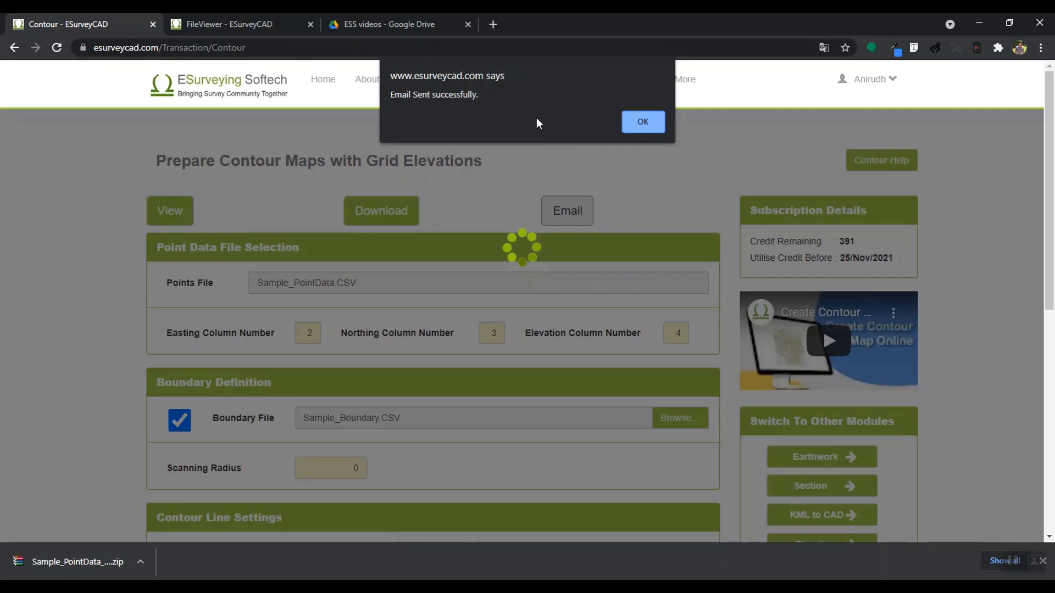
pyautogui.click(647, 124)
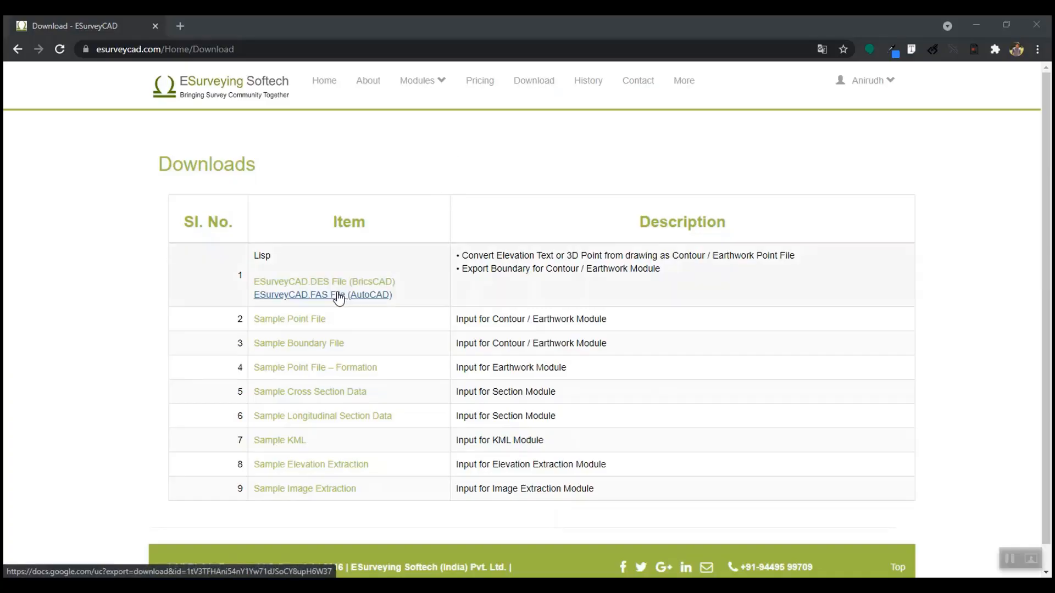
# - Download the ESurveyCAD.FAS Lisp file, switch to AutoCAD and load it from the Downloads folder with APPLOAD, choosing to always load it
pyautogui.click(338, 297)
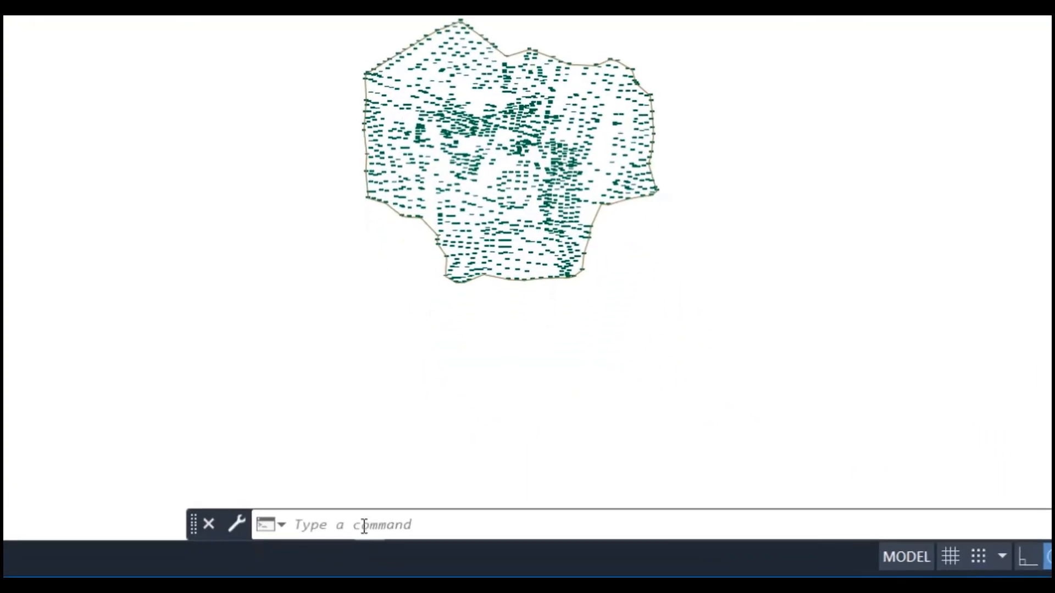
pyautogui.click(431, 547)
pyautogui.write('applo')
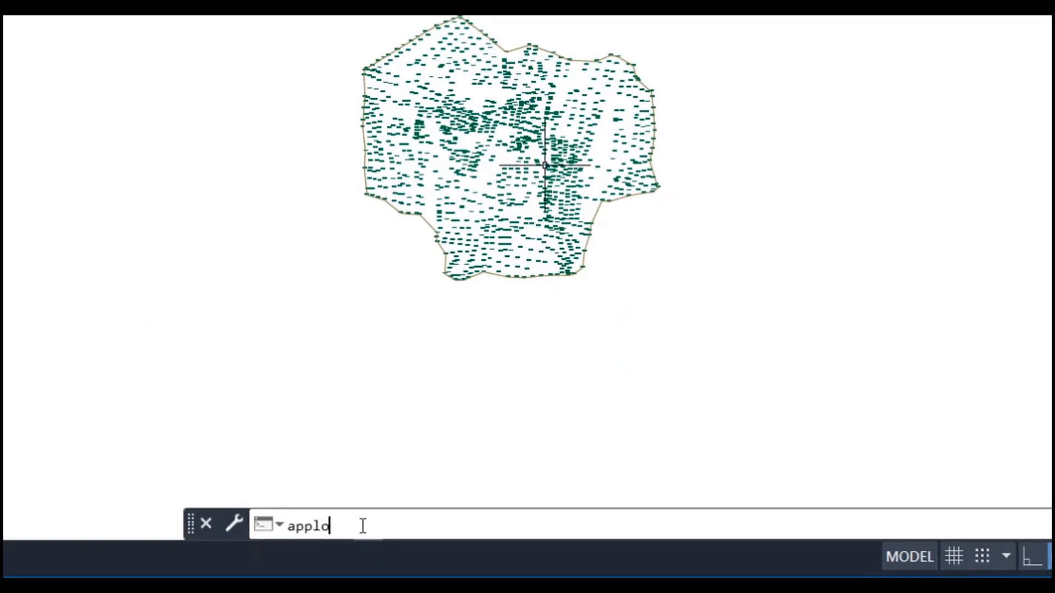
pyautogui.press('Return')
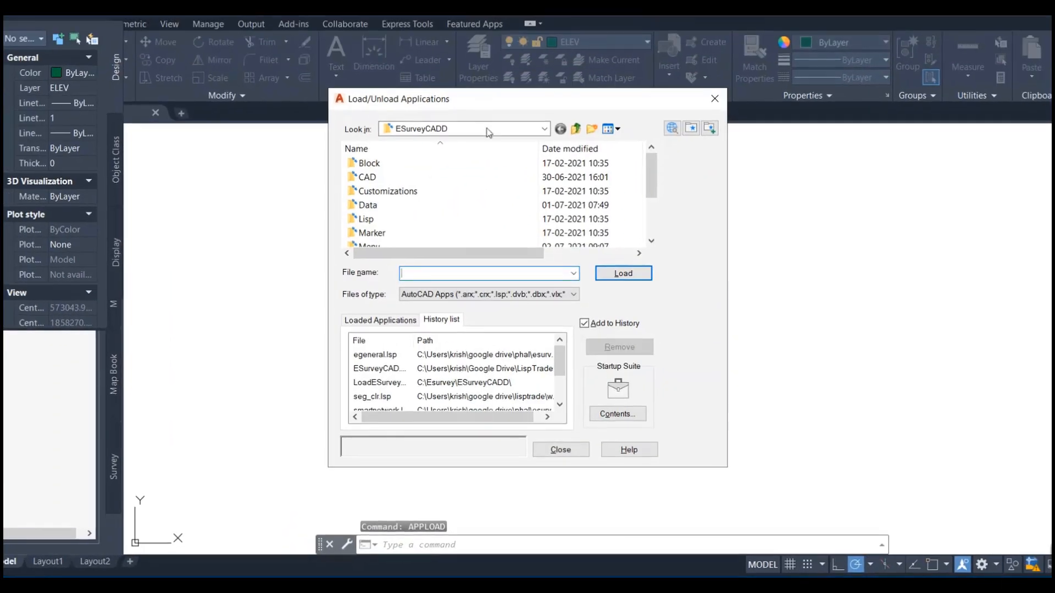
pyautogui.click(488, 130)
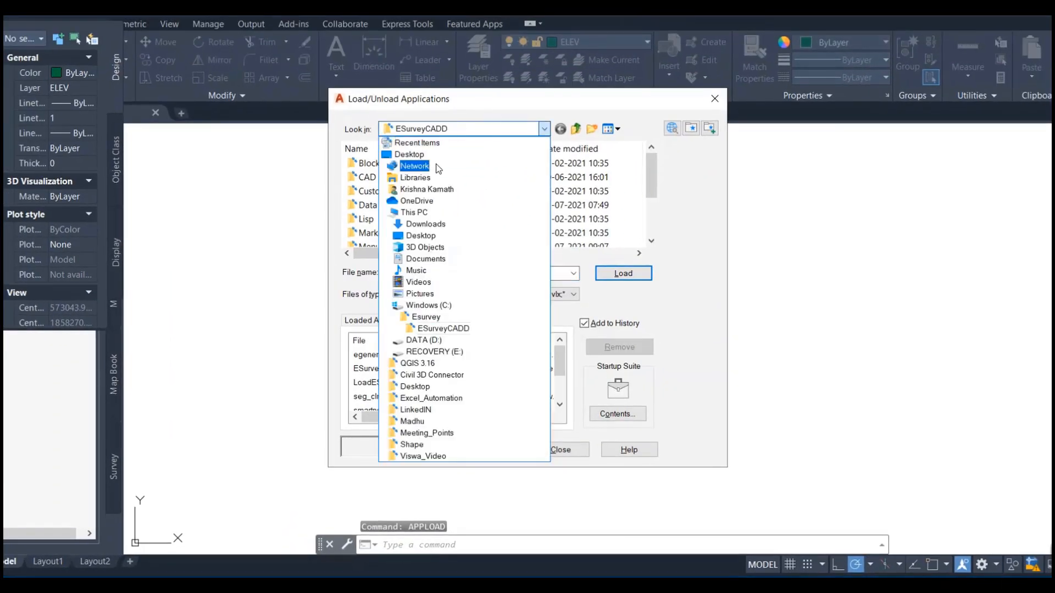
pyautogui.click(440, 224)
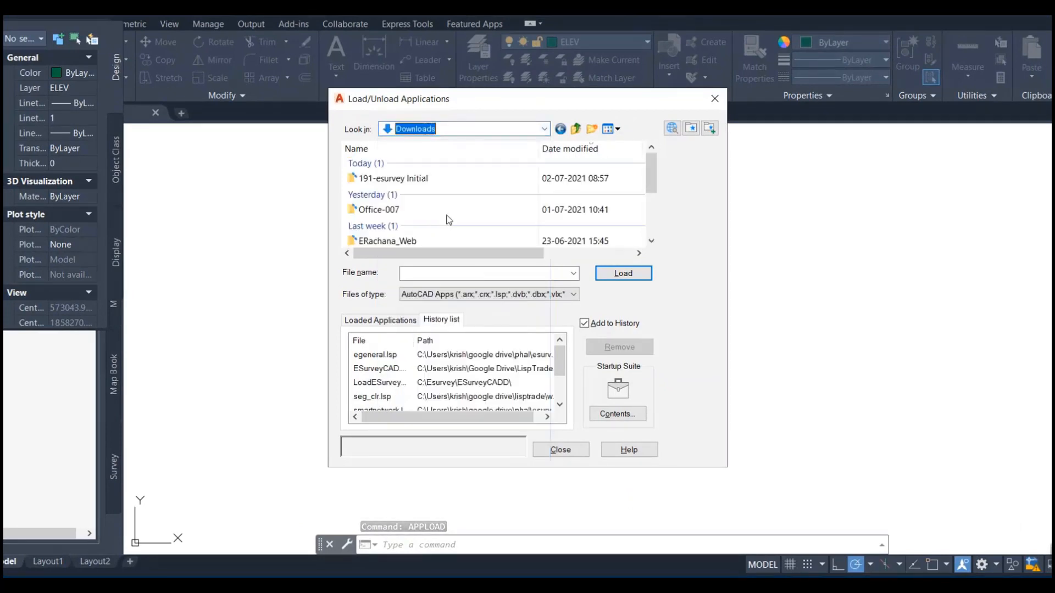
pyautogui.moveTo(664, 194); pyautogui.dragTo(658, 242)
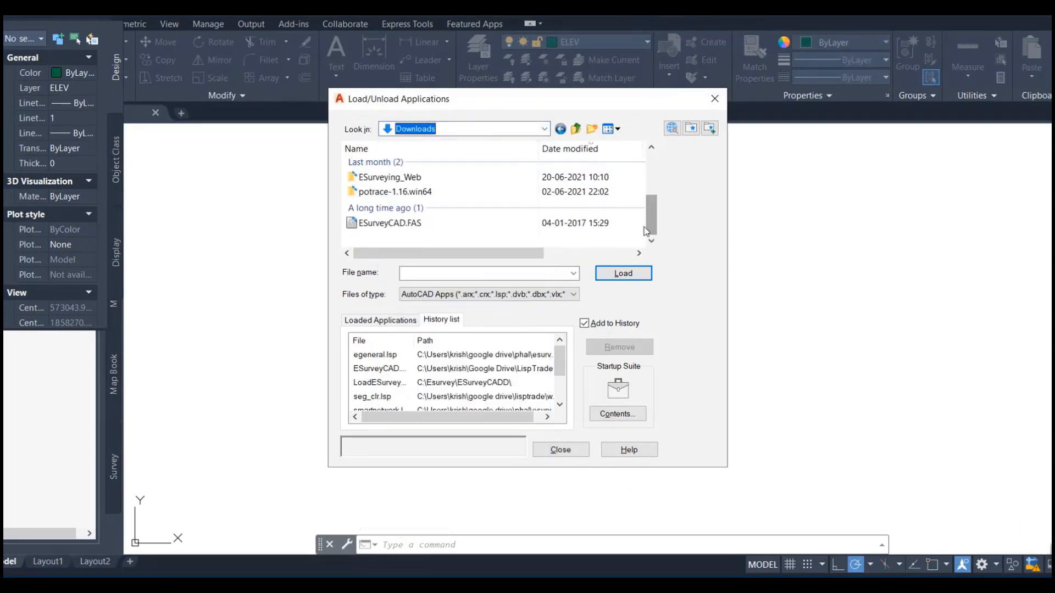
pyautogui.doubleClick(399, 225)
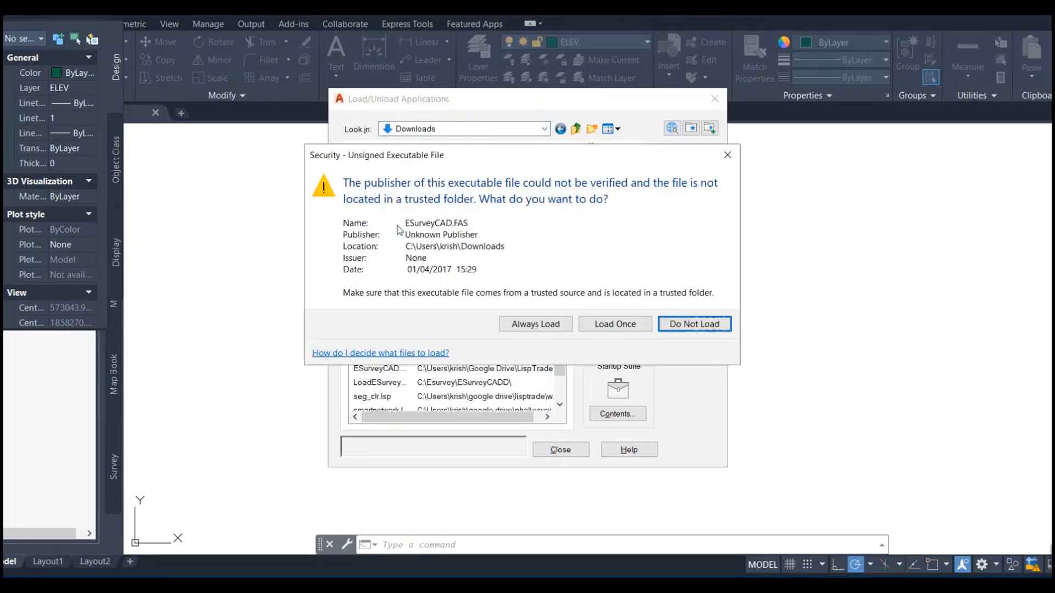
pyautogui.click(561, 325)
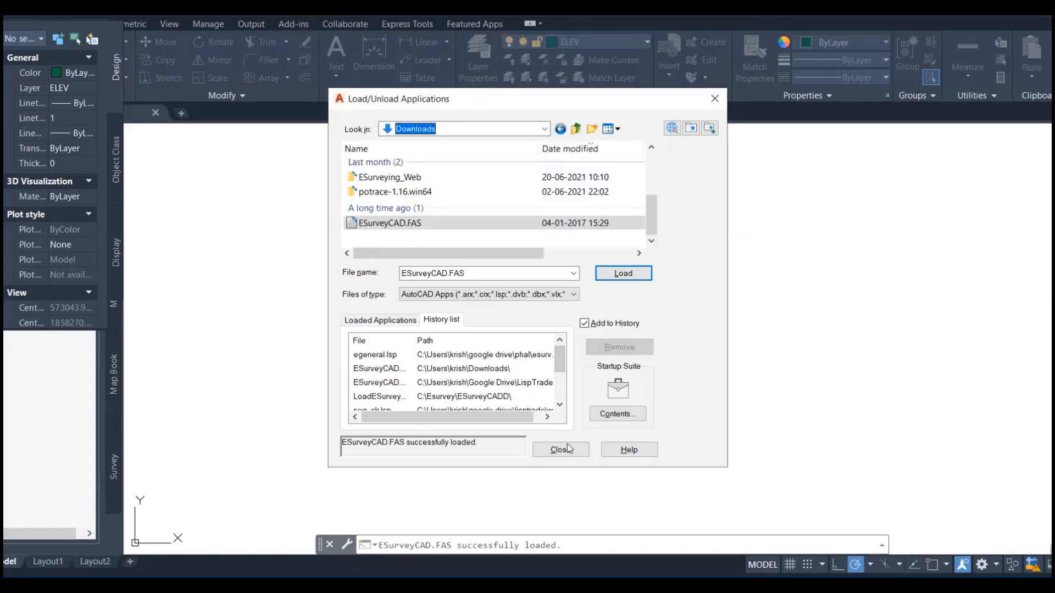
pyautogui.click(568, 449)
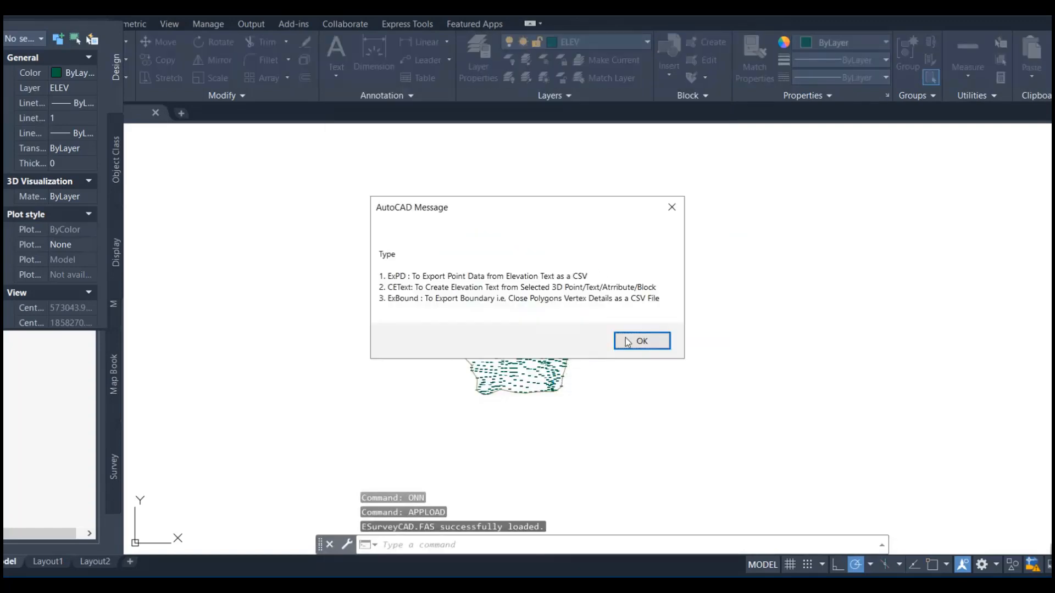
pyautogui.click(642, 341)
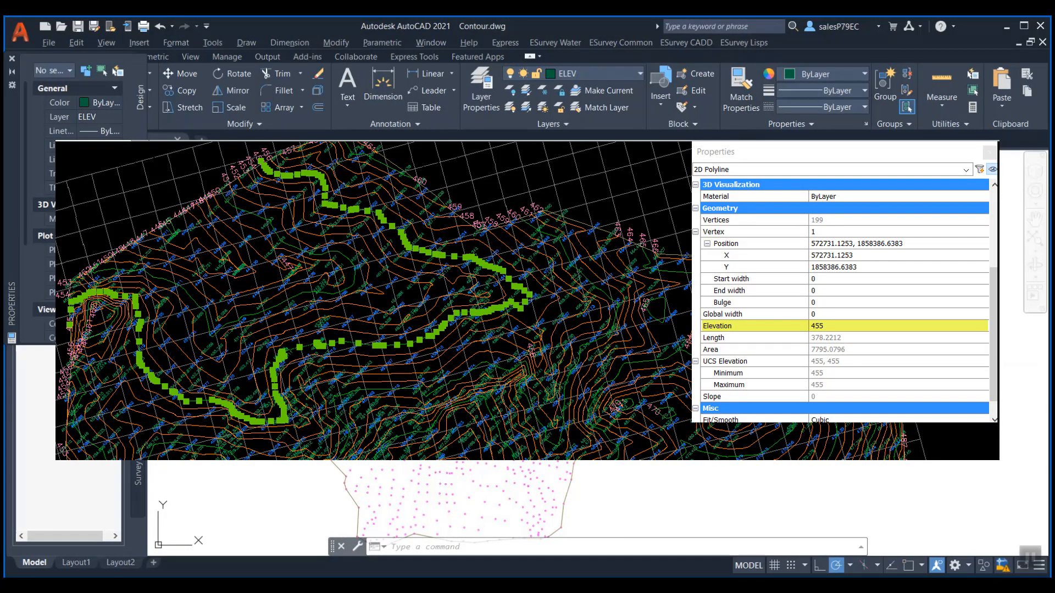
# - List the properties of one survey point in the drawing to check its coordinates and elevation
pyautogui.press('Escape')
pyautogui.press('Escape')
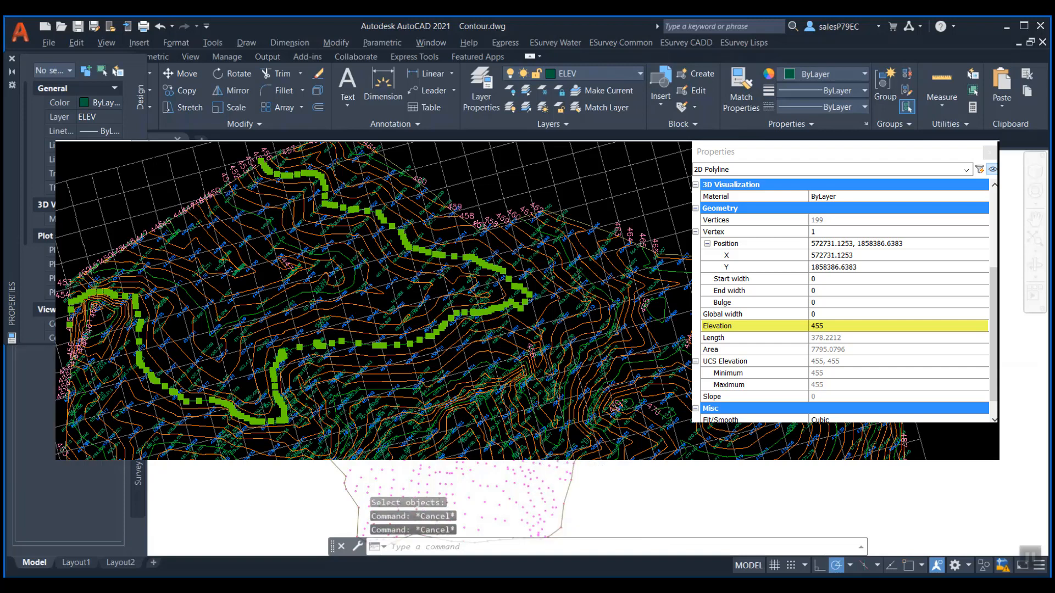
pyautogui.scroll(5, 453, 446)
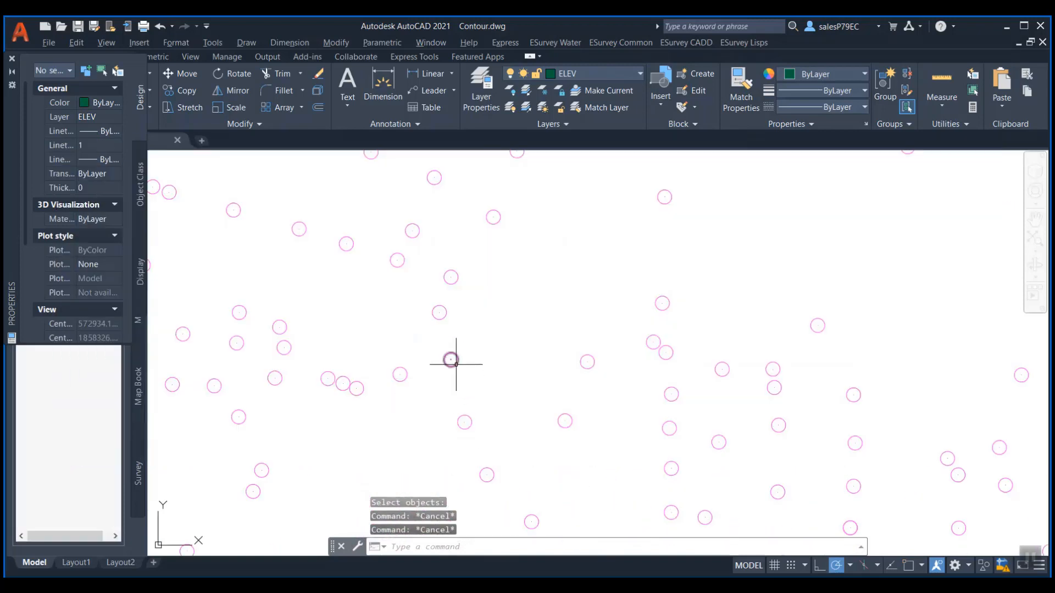
pyautogui.click(451, 360)
pyautogui.write('list')
pyautogui.press('Return')
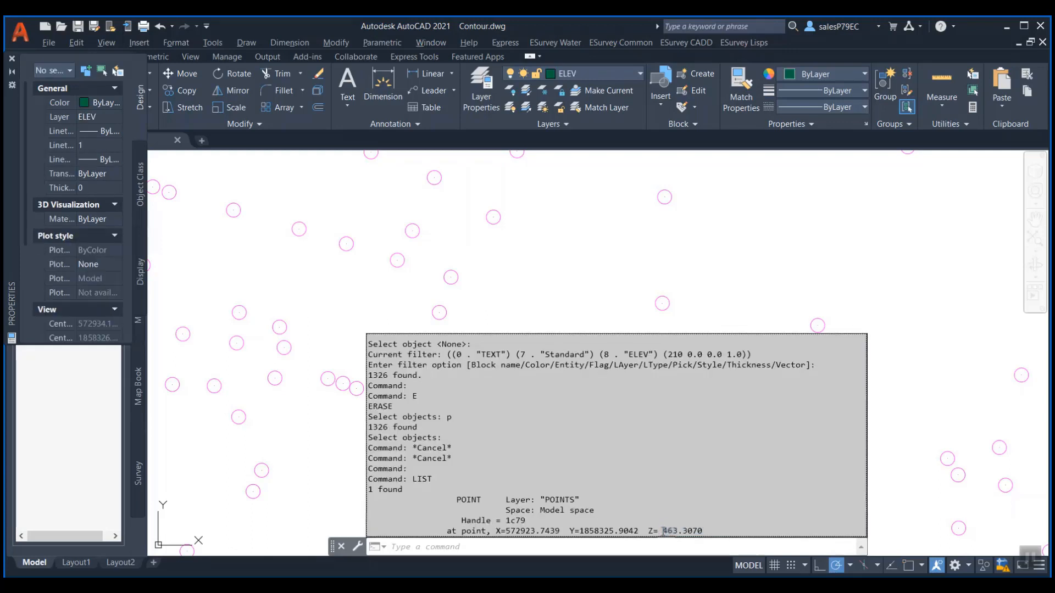
pyautogui.press('Escape')
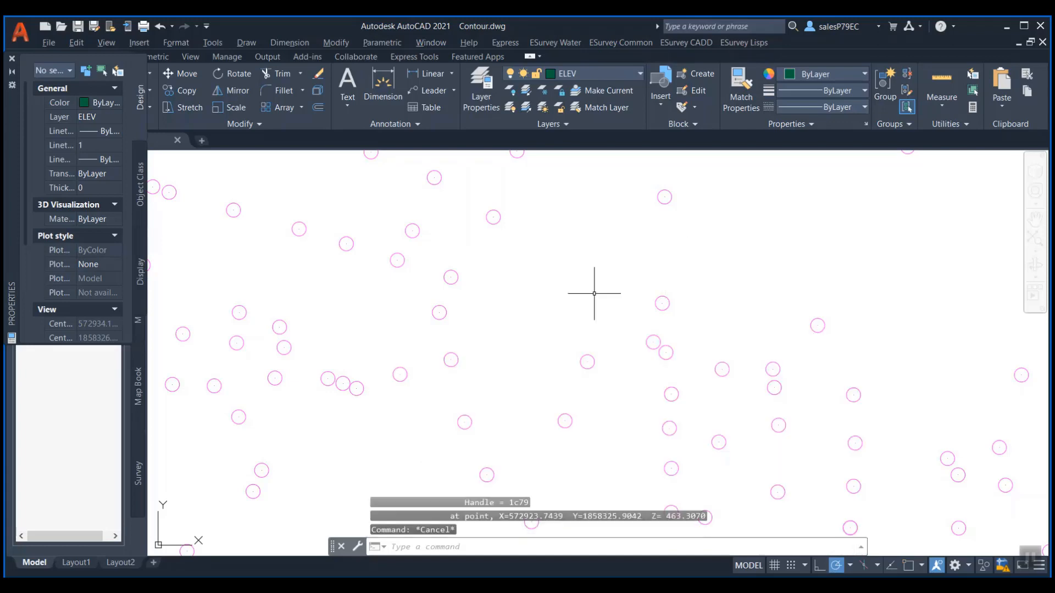
# - Create elevation texts from all the survey points using CETEXT, selecting them with a window around the whole site
pyautogui.scroll(-6, 503, 381)
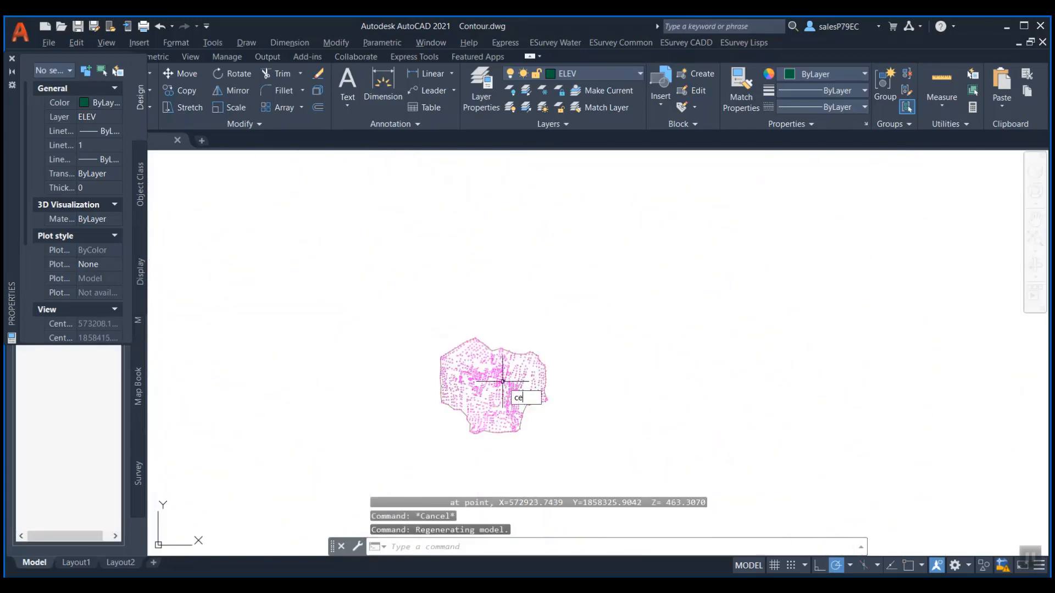
pyautogui.write('text')
pyautogui.press('Return')
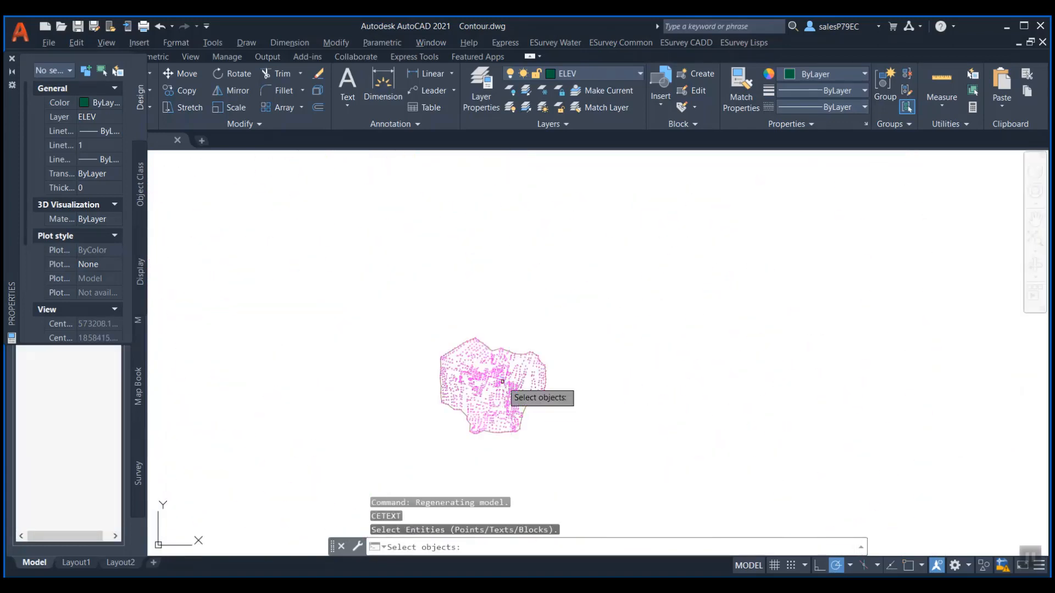
pyautogui.write('w')
pyautogui.press('Return')
pyautogui.click(425, 321)
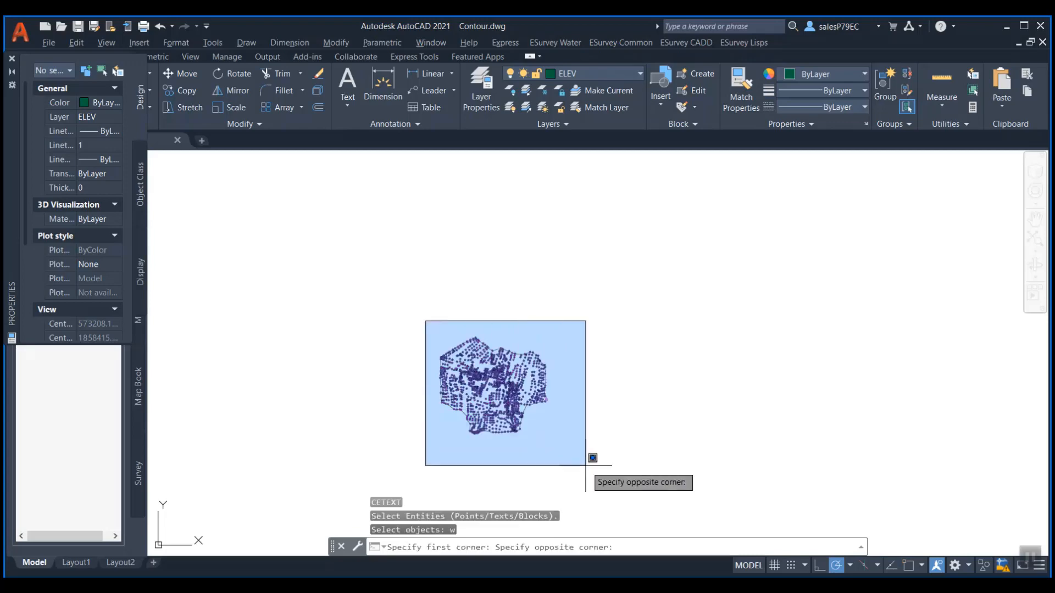
pyautogui.click(599, 465)
pyautogui.press('Return')
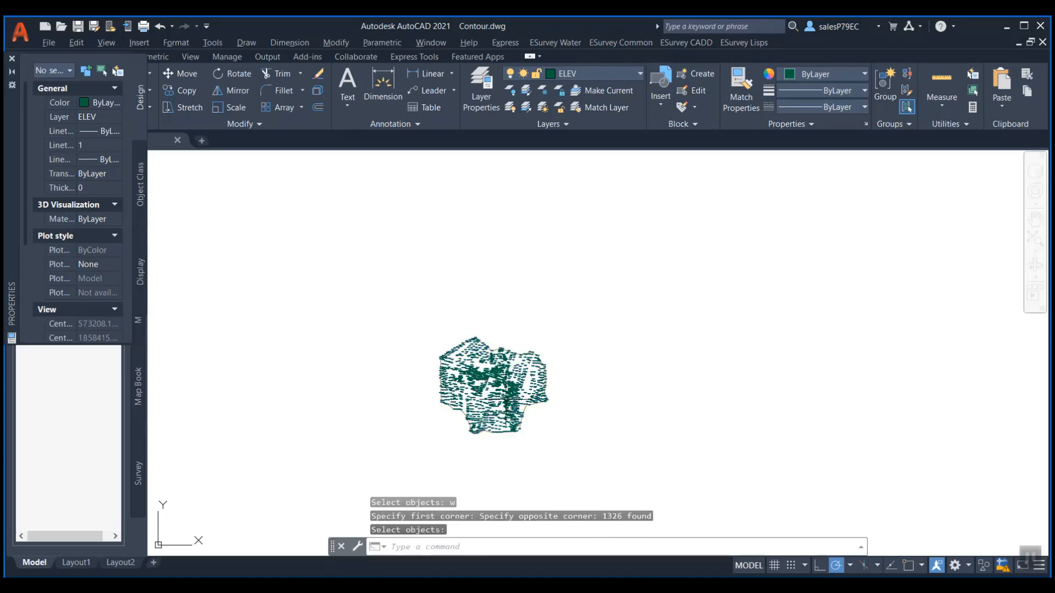
# - Run EXPD and select all the elevation texts with a window around the whole site for point data export
pyautogui.scroll(10, 507, 397)
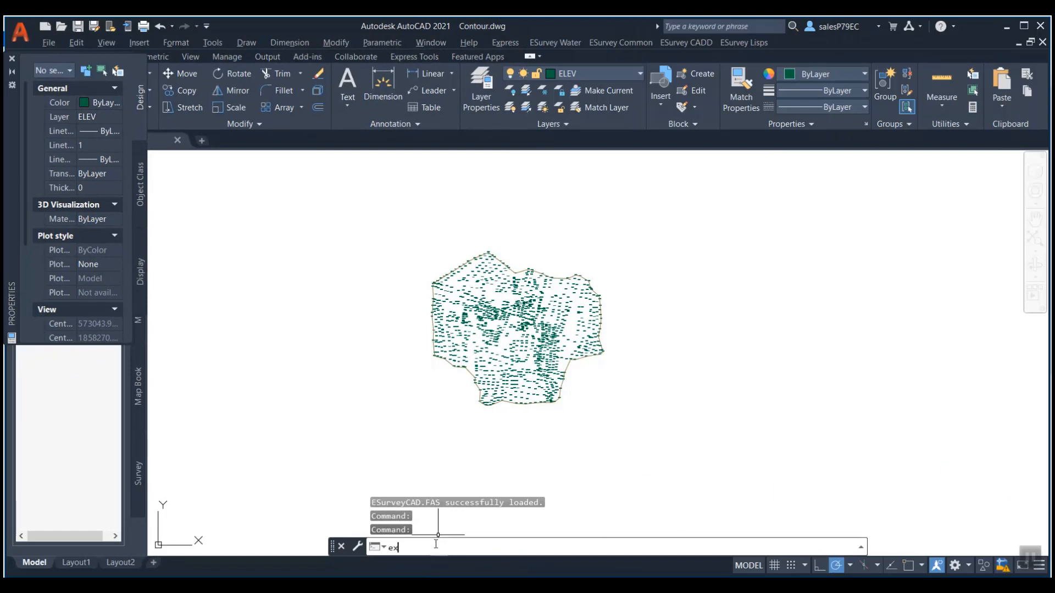
pyautogui.write('pd')
pyautogui.press('Return')
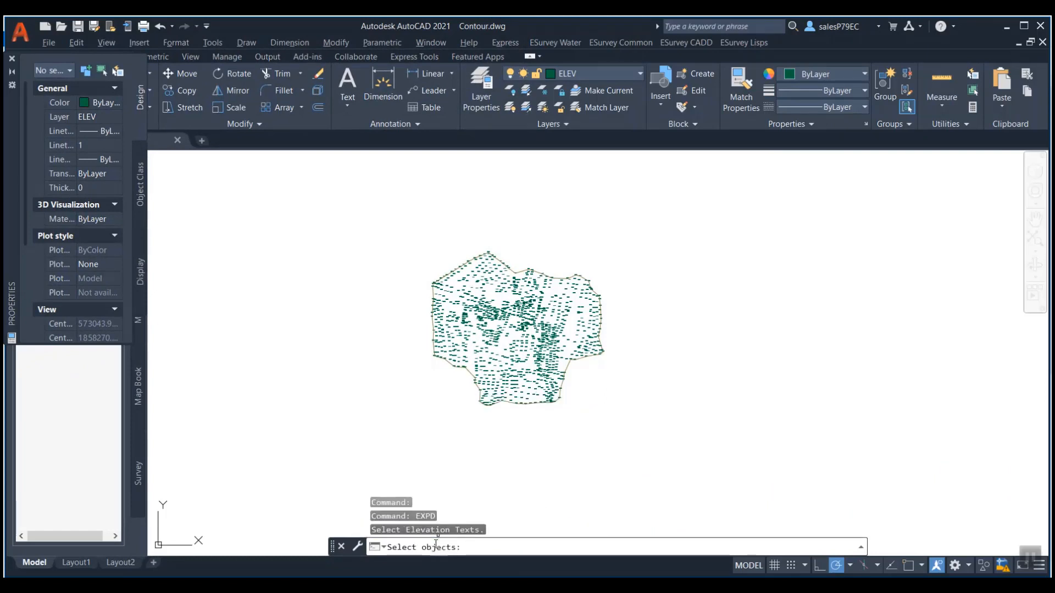
pyautogui.write('w')
pyautogui.press('Return')
pyautogui.click(395, 226)
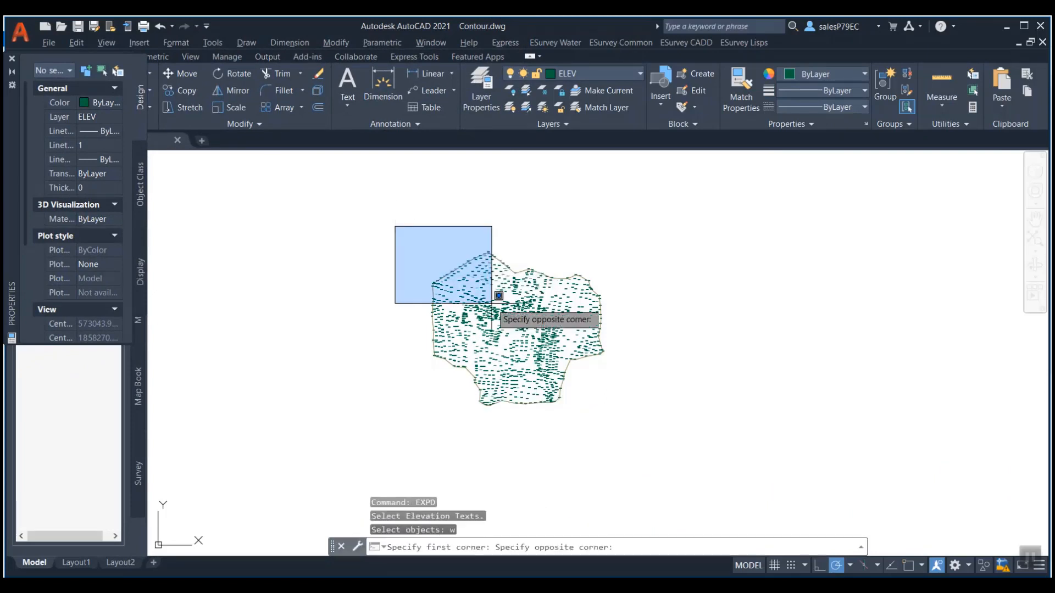
pyautogui.click(695, 471)
pyautogui.press('Return')
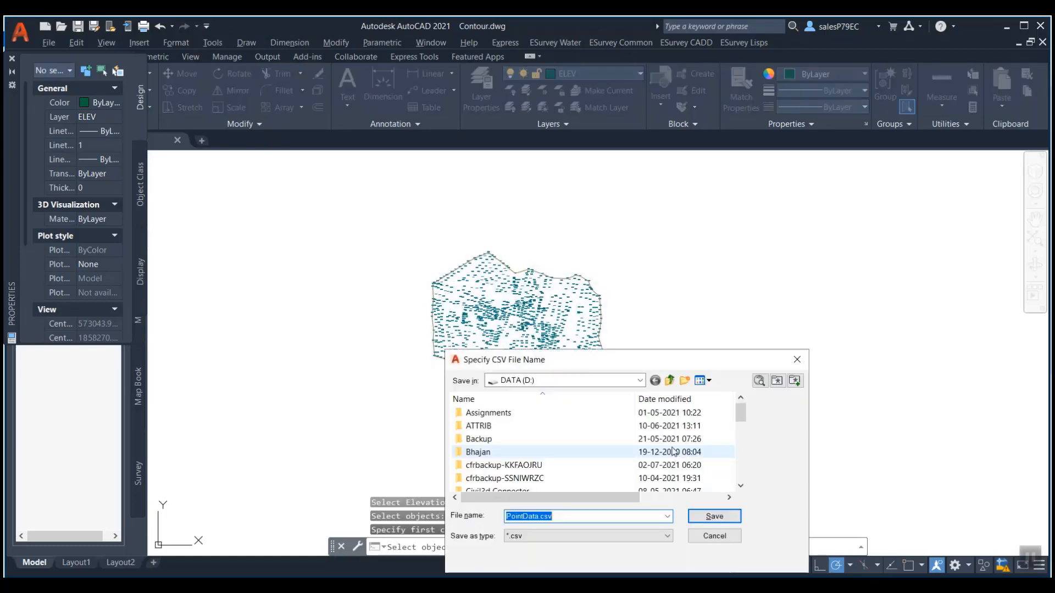
# - Save the exported point data as PointData.csv on the Desktop, replacing the existing file
pyautogui.click(634, 381)
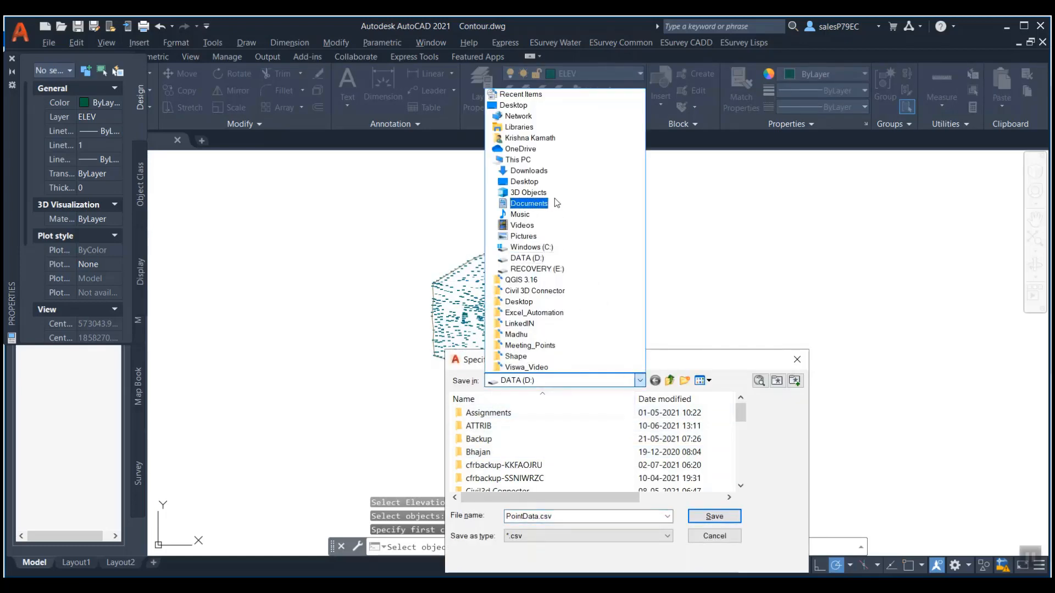
pyautogui.click(514, 105)
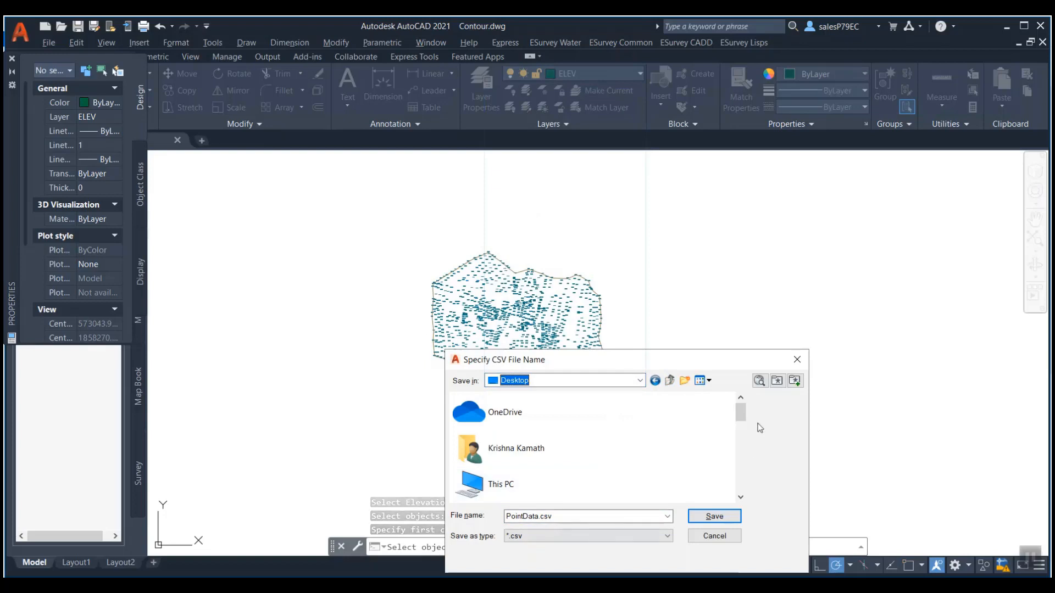
pyautogui.moveTo(743, 415); pyautogui.dragTo(746, 497)
pyautogui.click(721, 520)
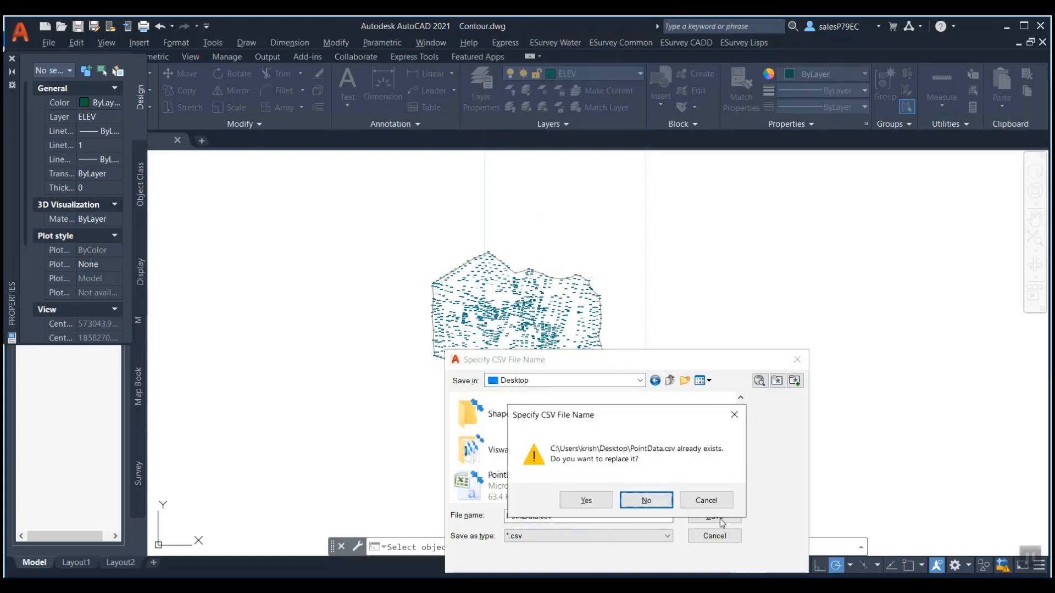
pyautogui.click(587, 498)
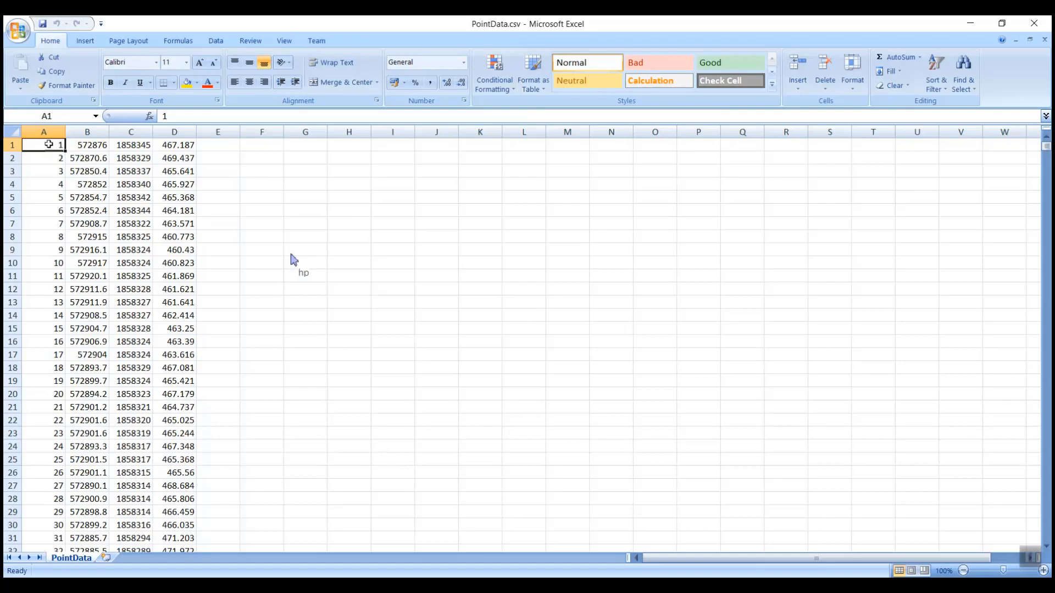
# - Examine the point numbers, coordinates and elevations in PointData.csv in Excel by highlighting cells A1 to D21
pyautogui.hotkey('shift', 'Right')
pyautogui.hotkey('shift', 'Right')
pyautogui.hotkey('shift', 'Right')
pyautogui.hotkey('shift', 'Down')
pyautogui.hotkey('shift', 'Down')
pyautogui.hotkey('shift', 'Down')
pyautogui.hotkey('shift', 'Down')
pyautogui.hotkey('shift', 'Down')
pyautogui.hotkey('shift', 'Down')
pyautogui.hotkey('shift', 'Down')
pyautogui.hotkey('shift', 'Down')
pyautogui.hotkey('shift', 'Down')
pyautogui.hotkey('shift', 'Down')
pyautogui.hotkey('shift', 'Down')
pyautogui.hotkey('shift', 'Down')
pyautogui.hotkey('shift', 'Down')
pyautogui.hotkey('shift', 'Down')
pyautogui.hotkey('shift', 'Down')
pyautogui.hotkey('shift', 'Down')
pyautogui.hotkey('shift', 'Down')
pyautogui.hotkey('shift', 'Down')
pyautogui.hotkey('shift', 'Down')
pyautogui.hotkey('shift', 'Down')
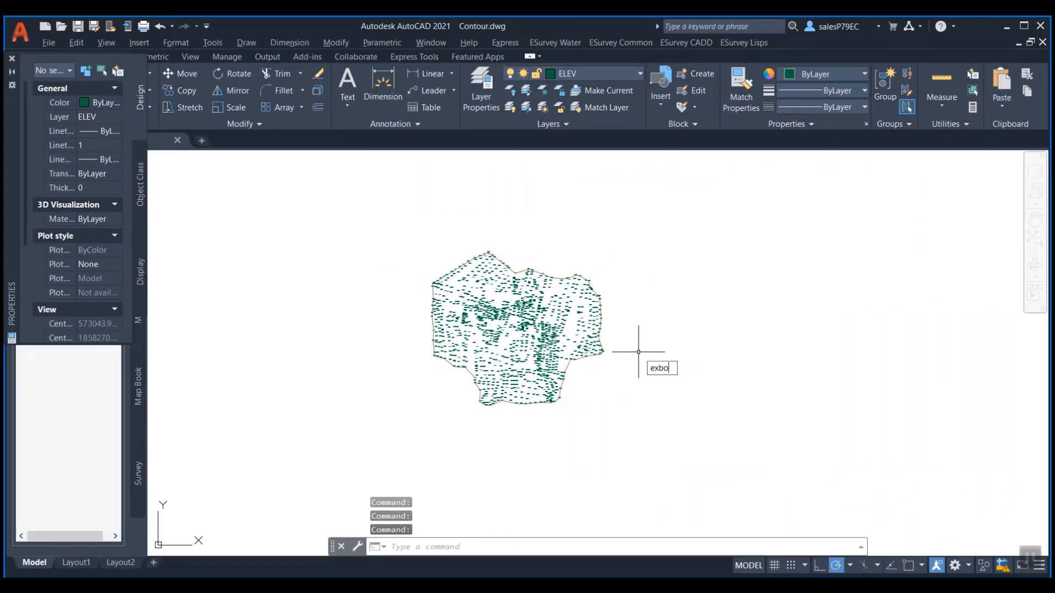
# - Export the closed boundary polyline around the survey points with EXBOUND, saving it as Boundary.csv on the Desktop
pyautogui.press('Return')
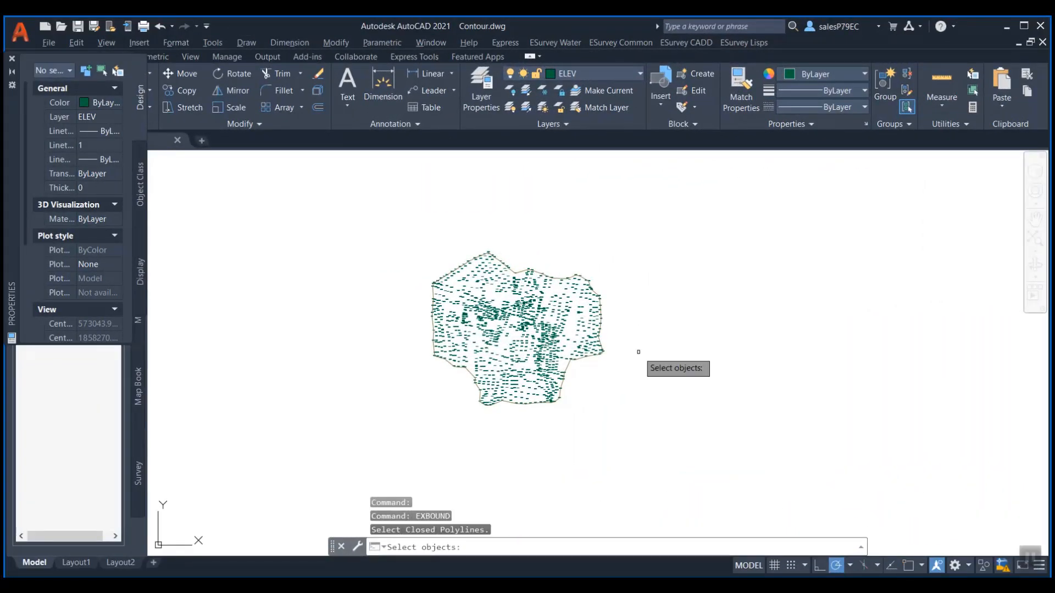
pyautogui.click(569, 370)
pyautogui.press('Return')
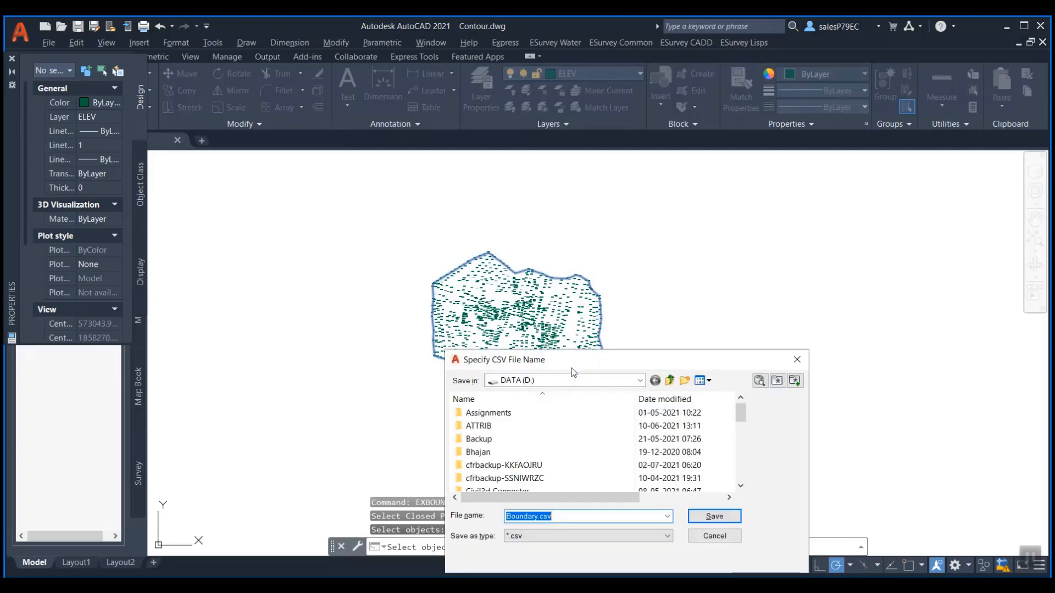
pyautogui.click(624, 386)
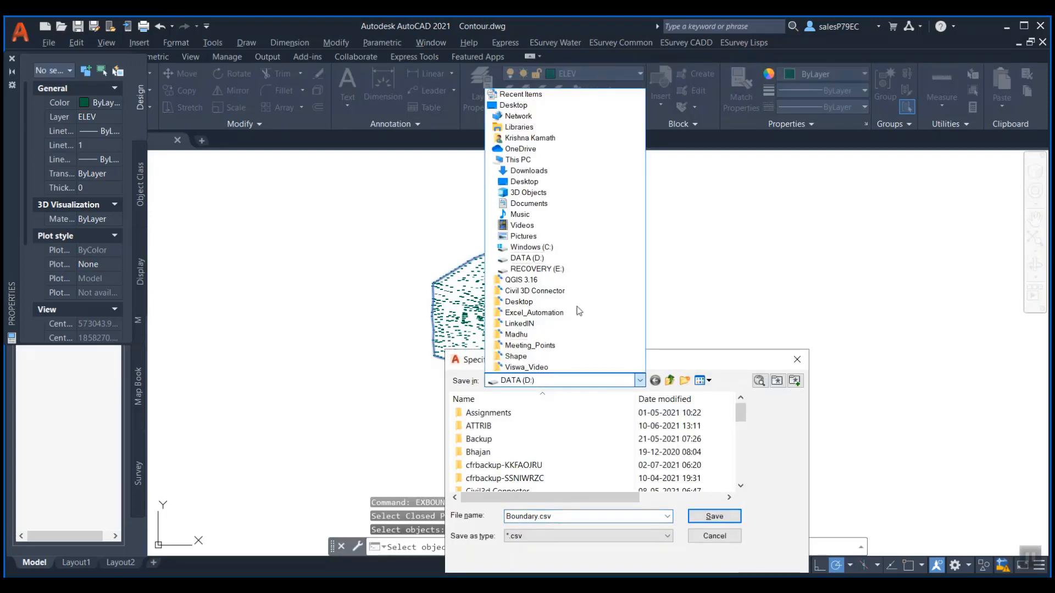
pyautogui.click(549, 105)
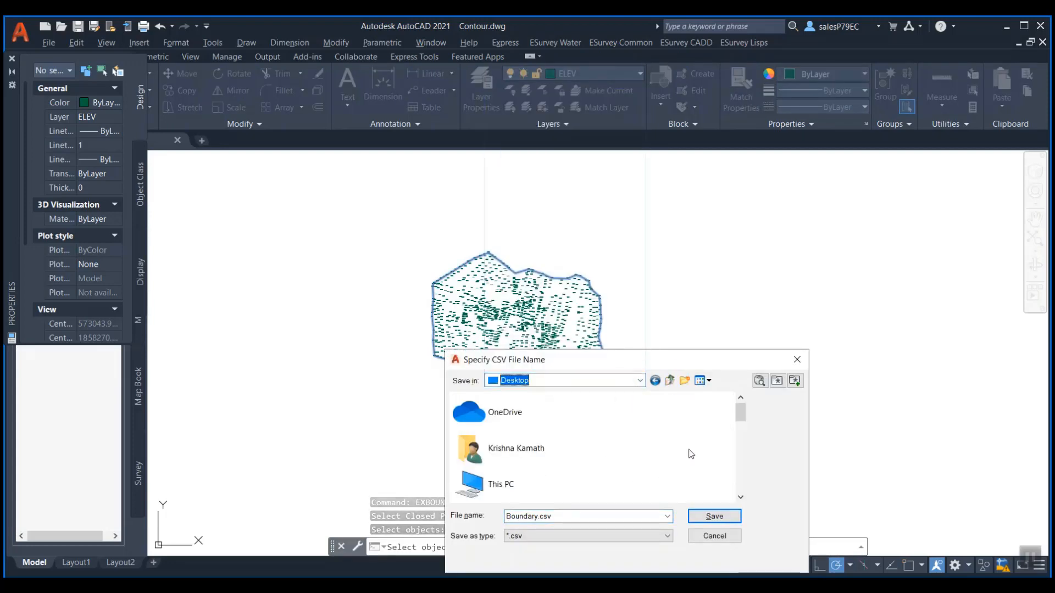
pyautogui.moveTo(741, 409); pyautogui.dragTo(755, 496)
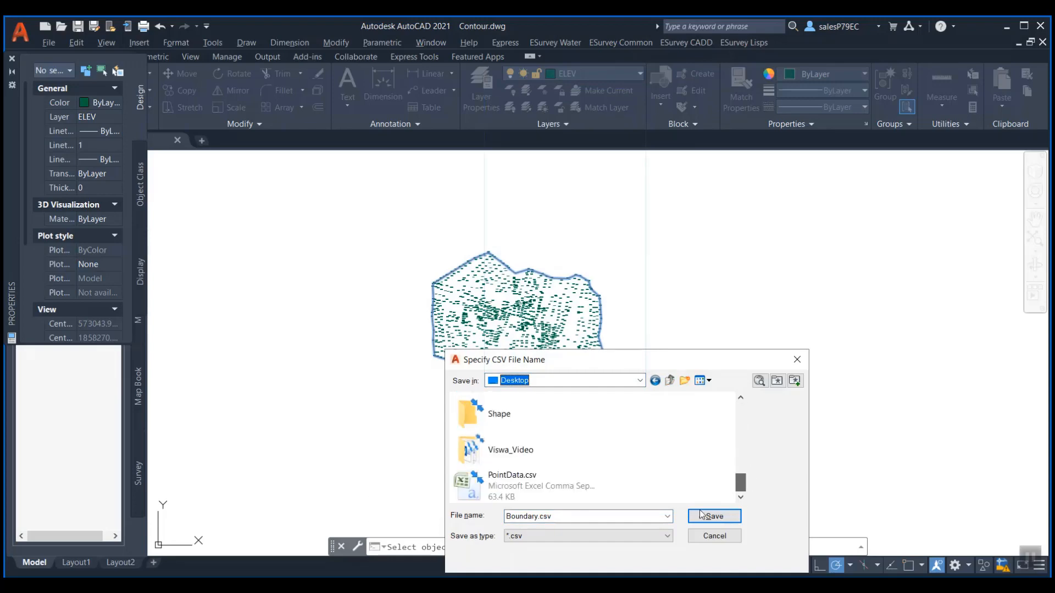
pyautogui.click(602, 516)
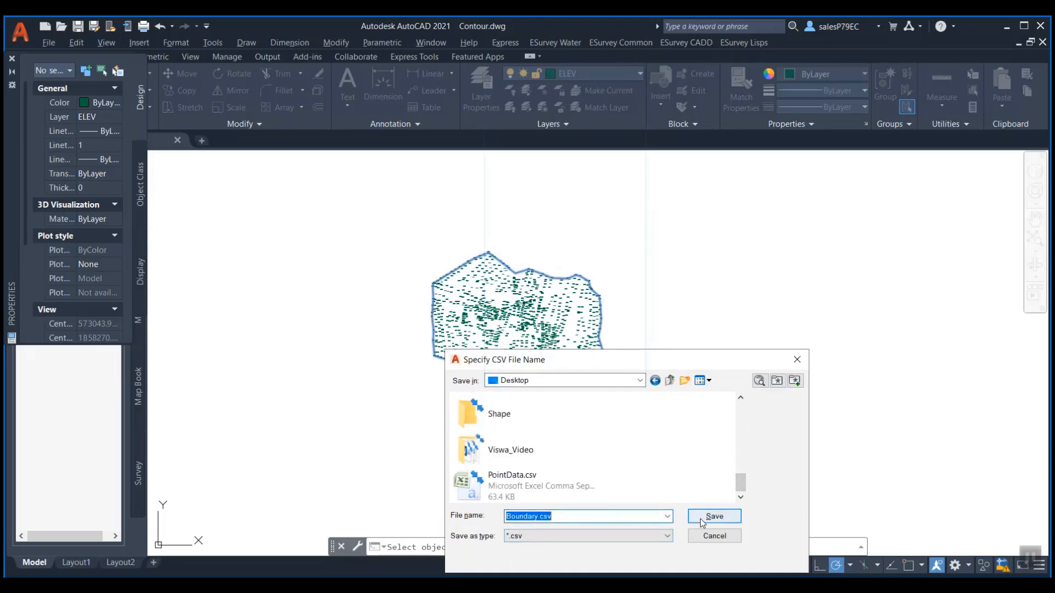
pyautogui.click(703, 521)
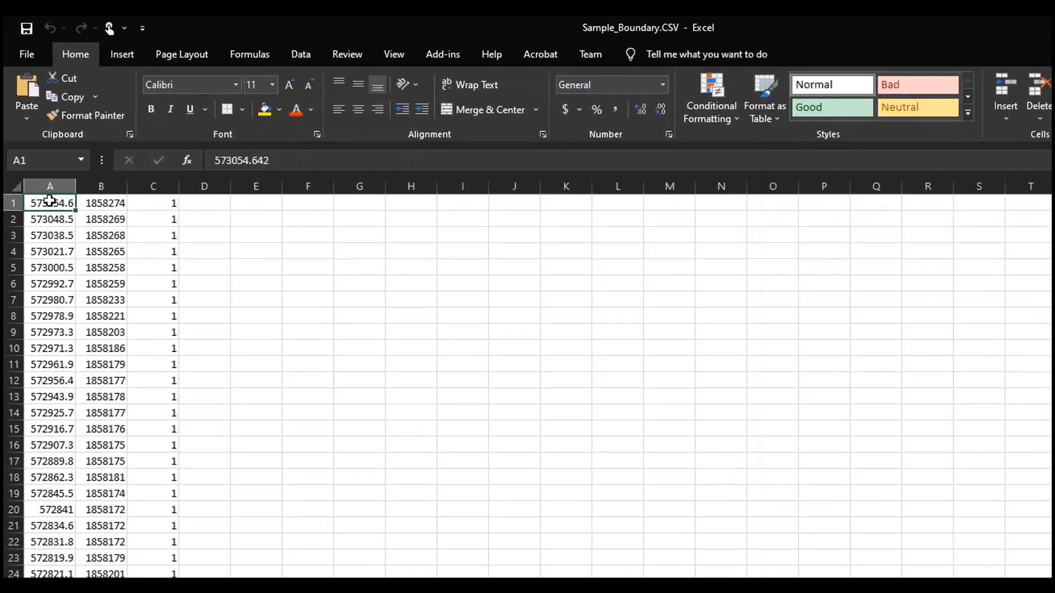
# - Examine the boundary vertex data in Sample_Boundary.CSV in Excel by highlighting cells A1 to D18
pyautogui.moveTo(50, 201); pyautogui.dragTo(205, 478)
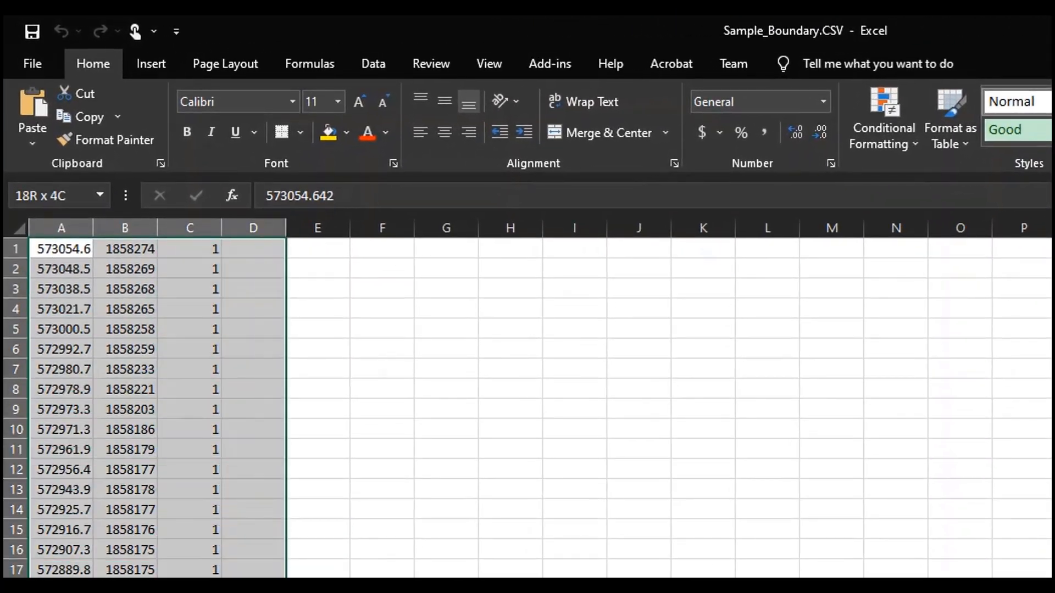